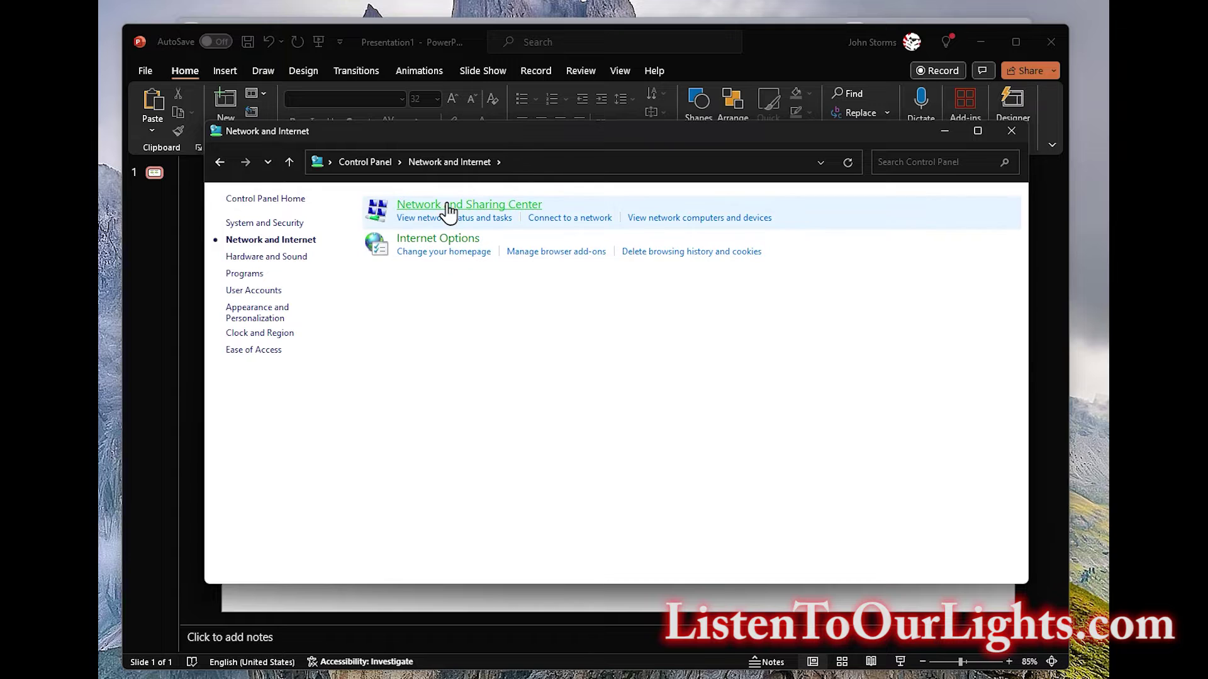
# Open the Internet Protocol Version 4 (TCP/IPv4) properties of the Ethernet adapter.
pyautogui.click(449, 206)
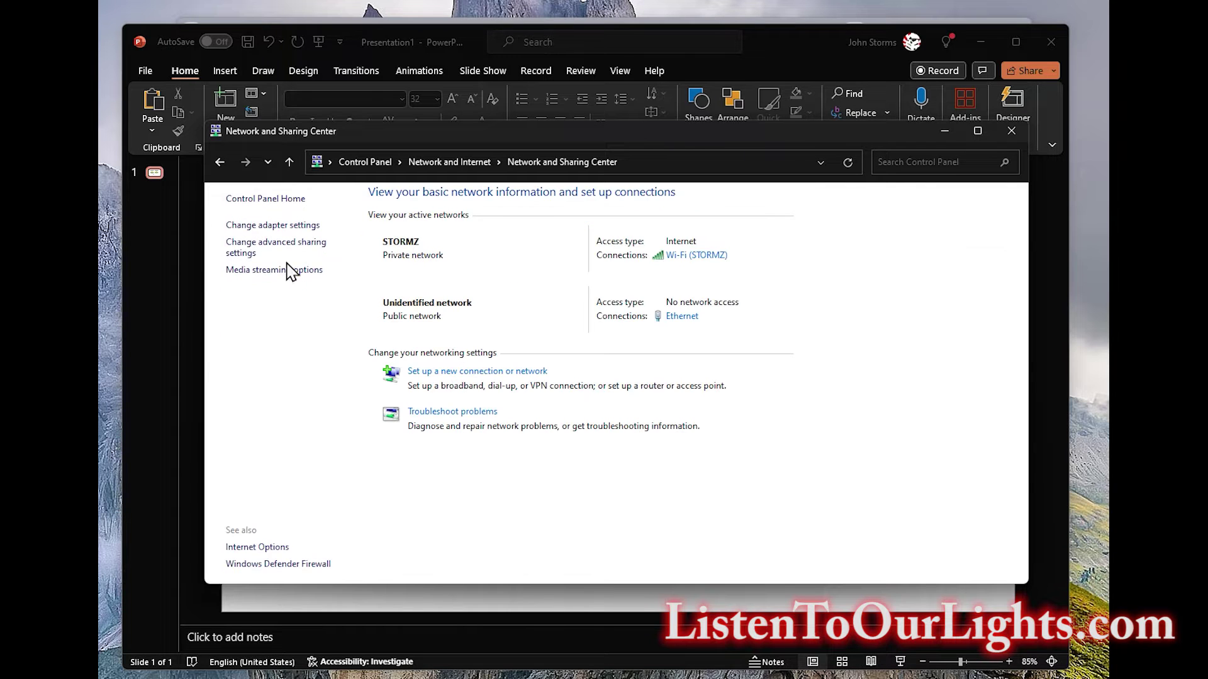
pyautogui.click(280, 227)
pyautogui.click(493, 237)
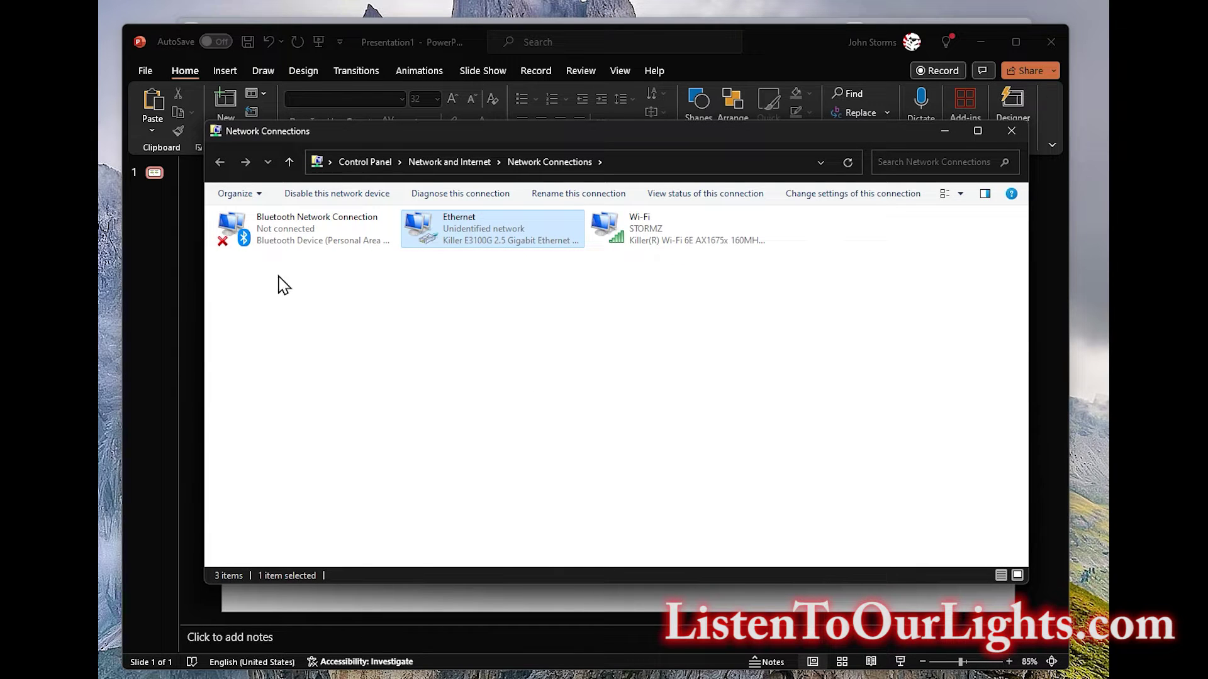
pyautogui.rightClick(475, 234)
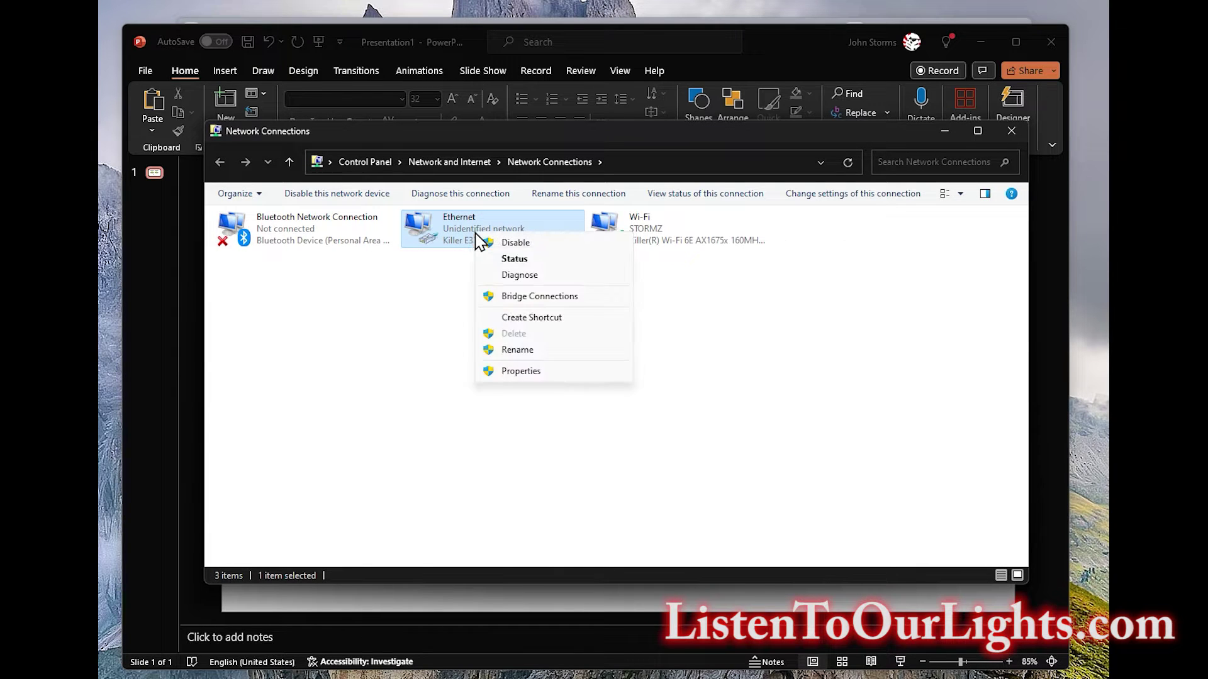
pyautogui.click(542, 372)
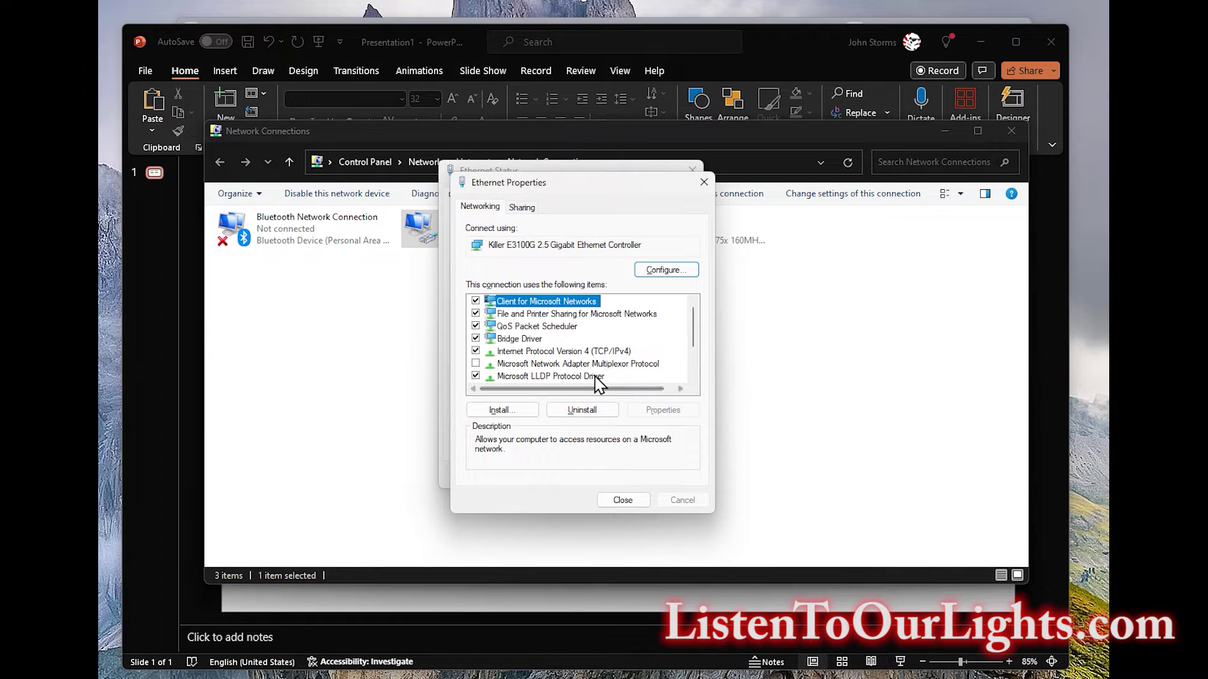
pyautogui.click(573, 351)
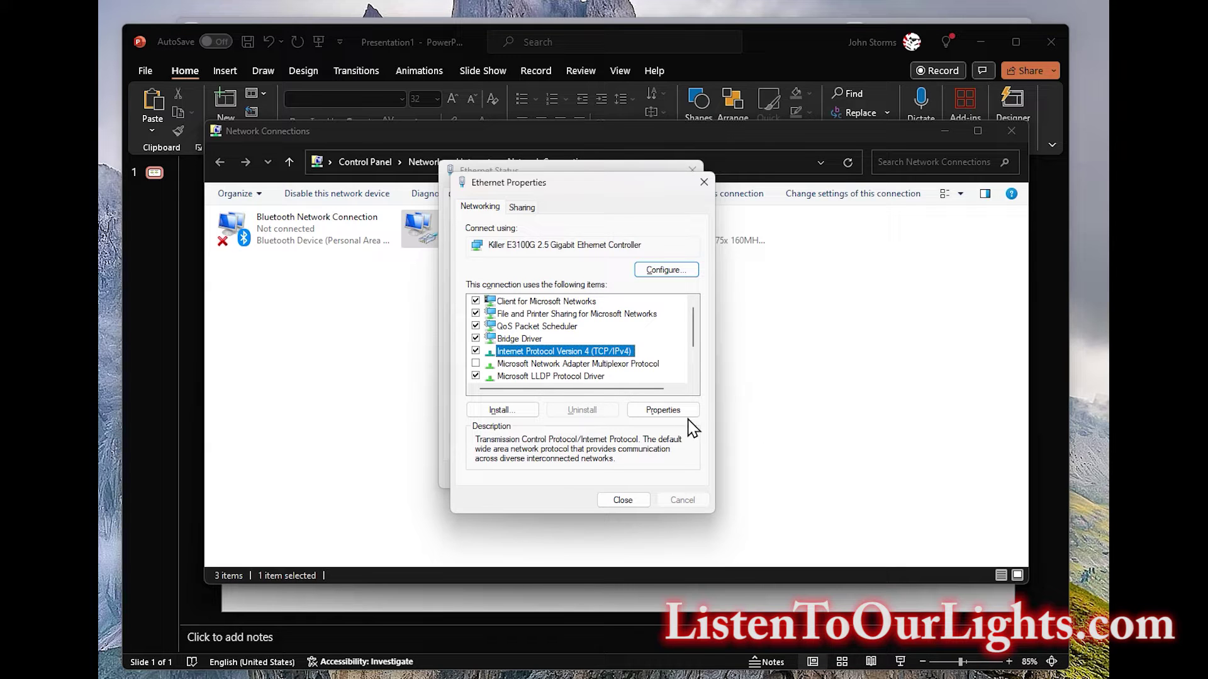
pyautogui.click(664, 409)
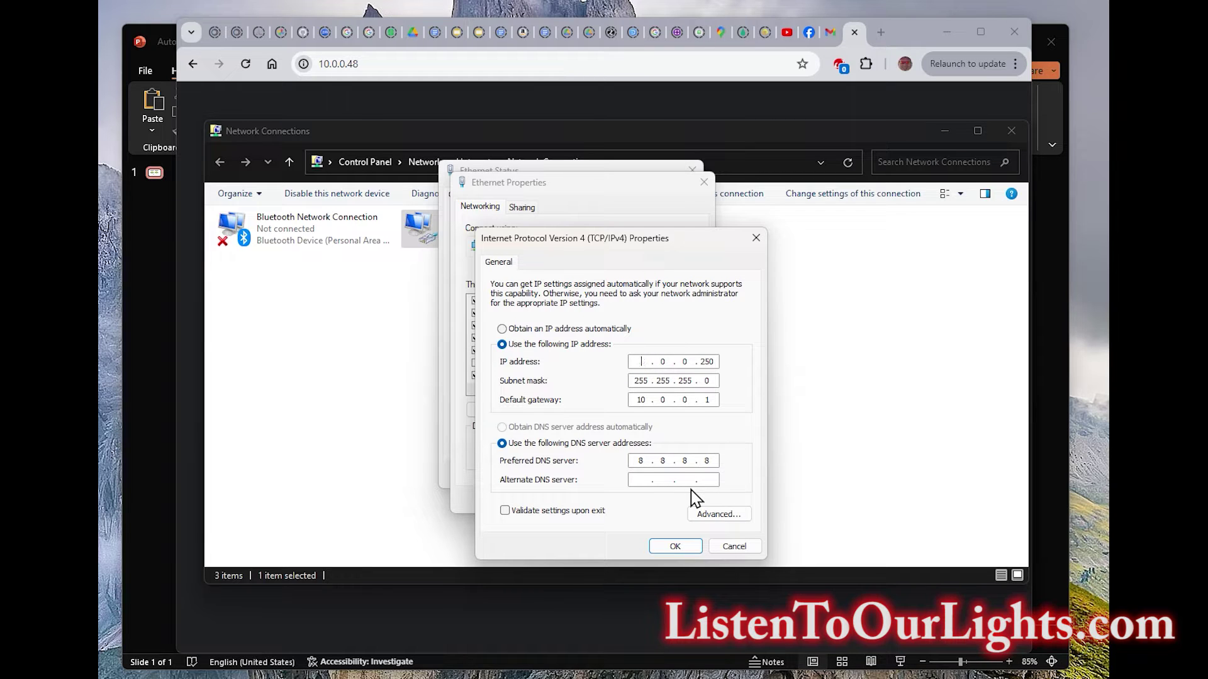
# Change Ethernet's static IP to 192.168.1.250 and gateway to 192.168.1.1, then apply.
pyautogui.write('192 . 168 . 1 .')
pyautogui.click(640, 401)
pyautogui.write('192 . 168')
pyautogui.click(664, 548)
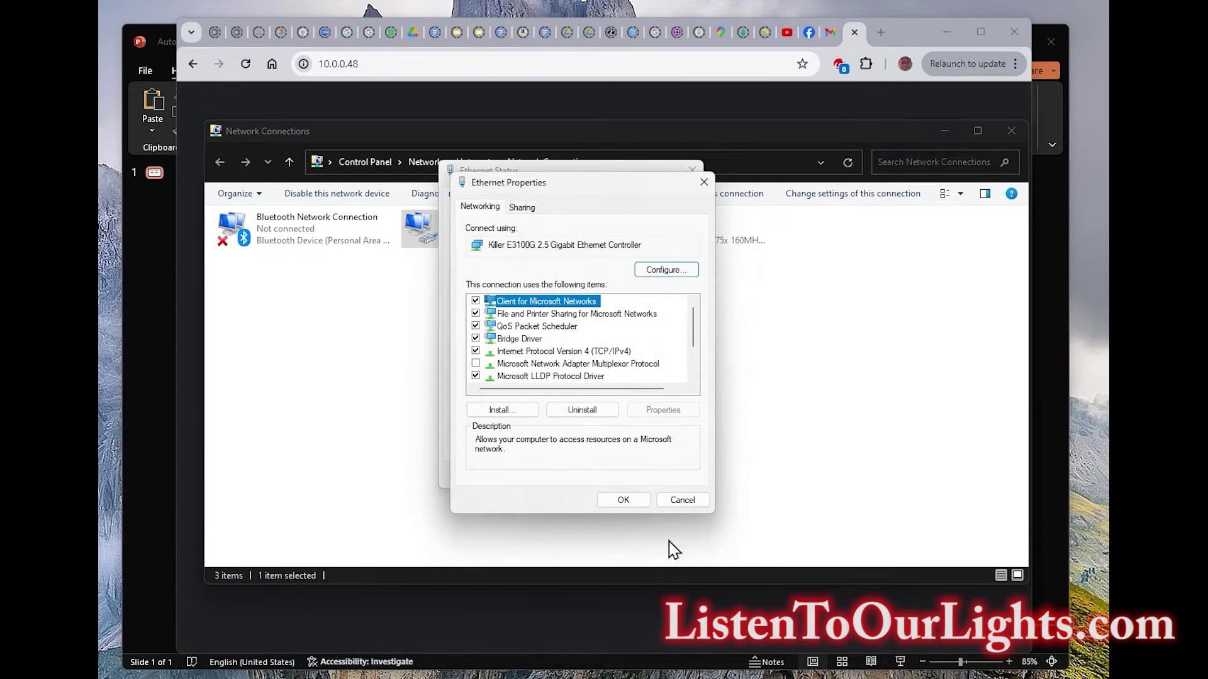
pyautogui.click(622, 502)
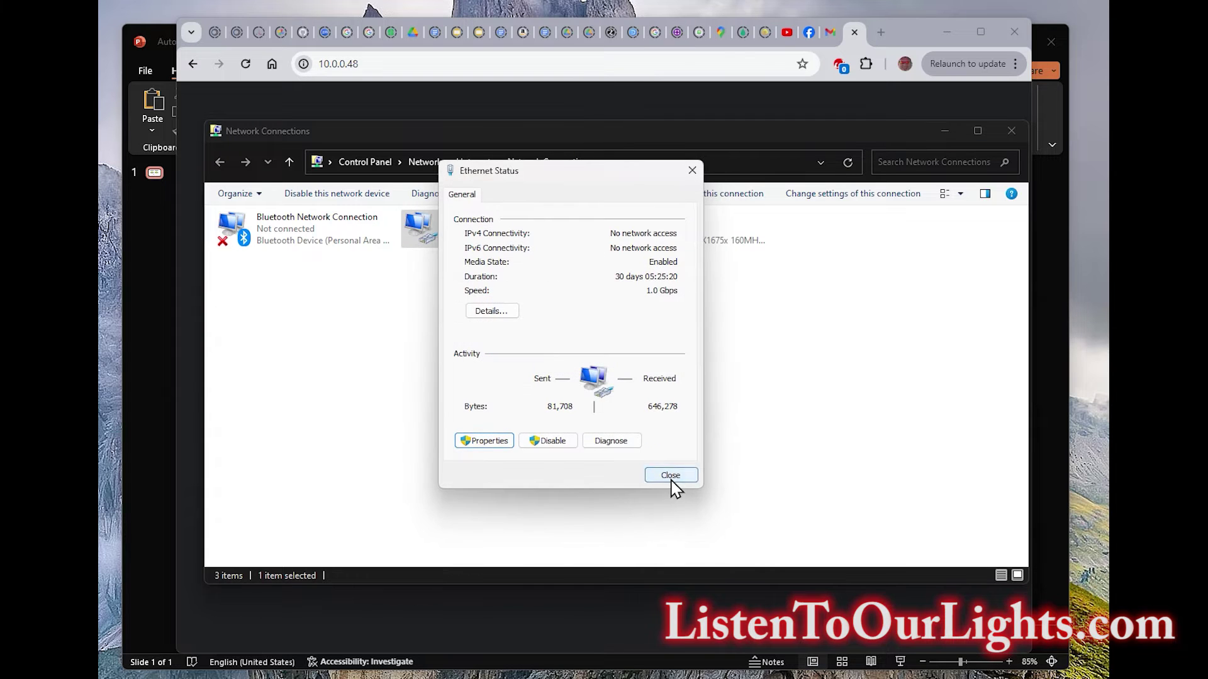
pyautogui.click(671, 476)
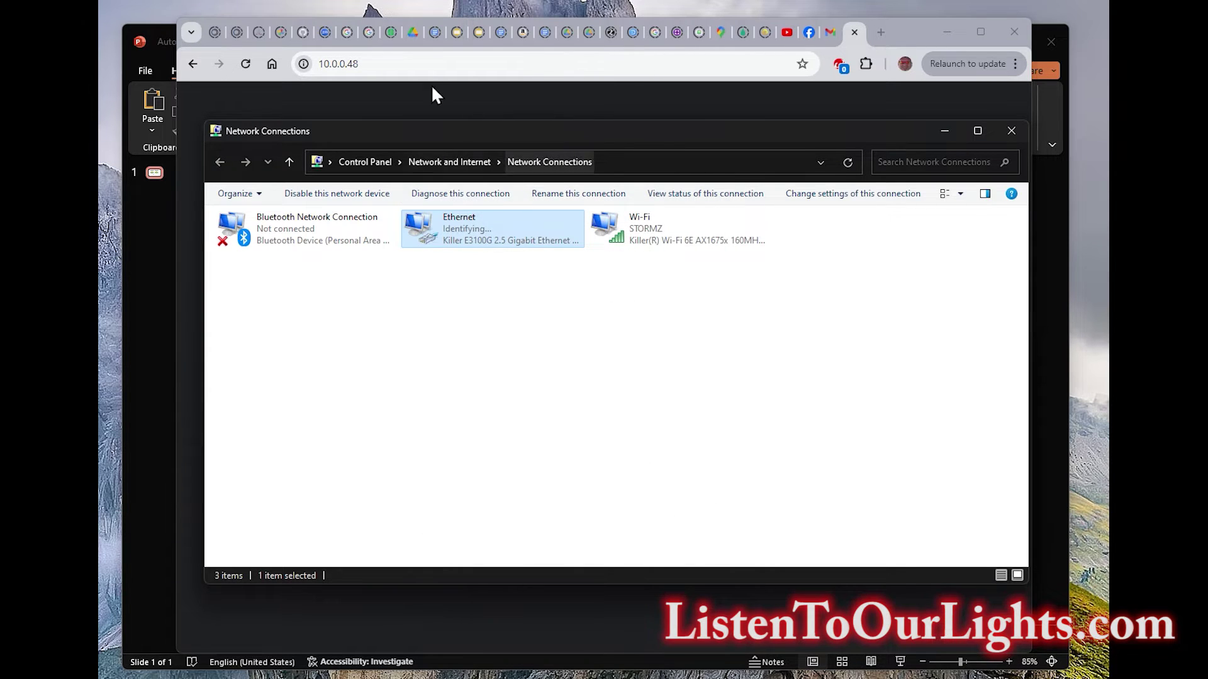
# Load the Falcon controller's status page at 192.168.1.50 in Chrome.
pyautogui.click(427, 63)
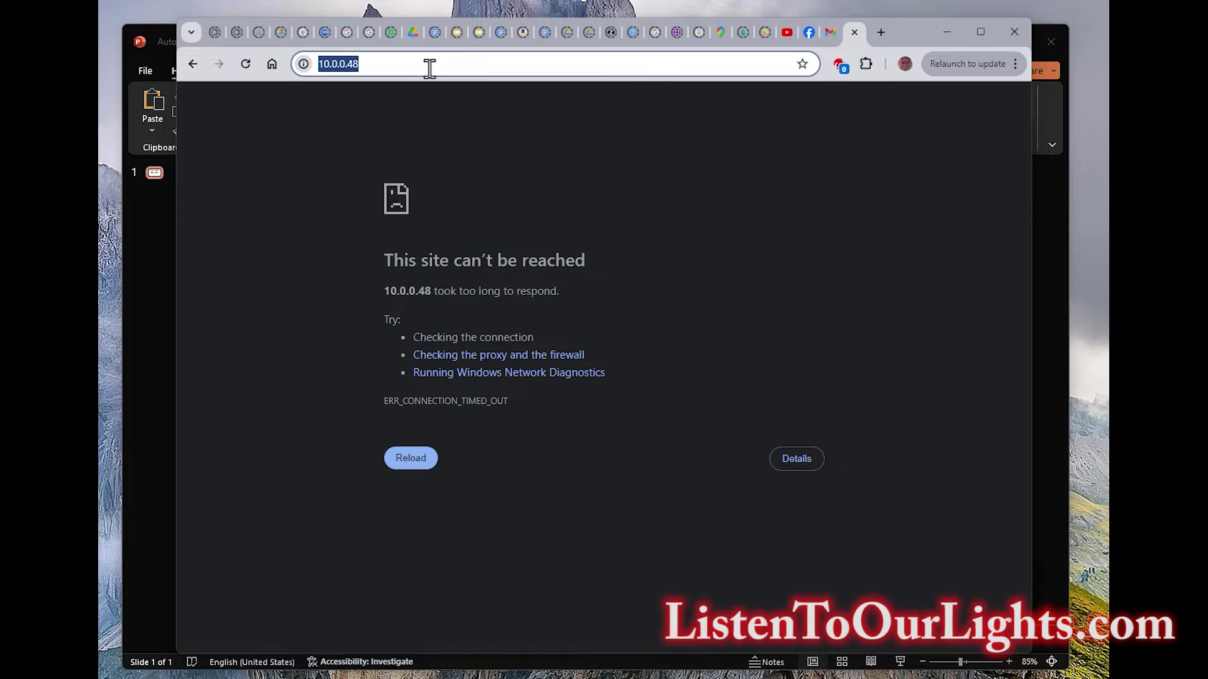
pyautogui.write('192.168.1.50')
pyautogui.press('Return')
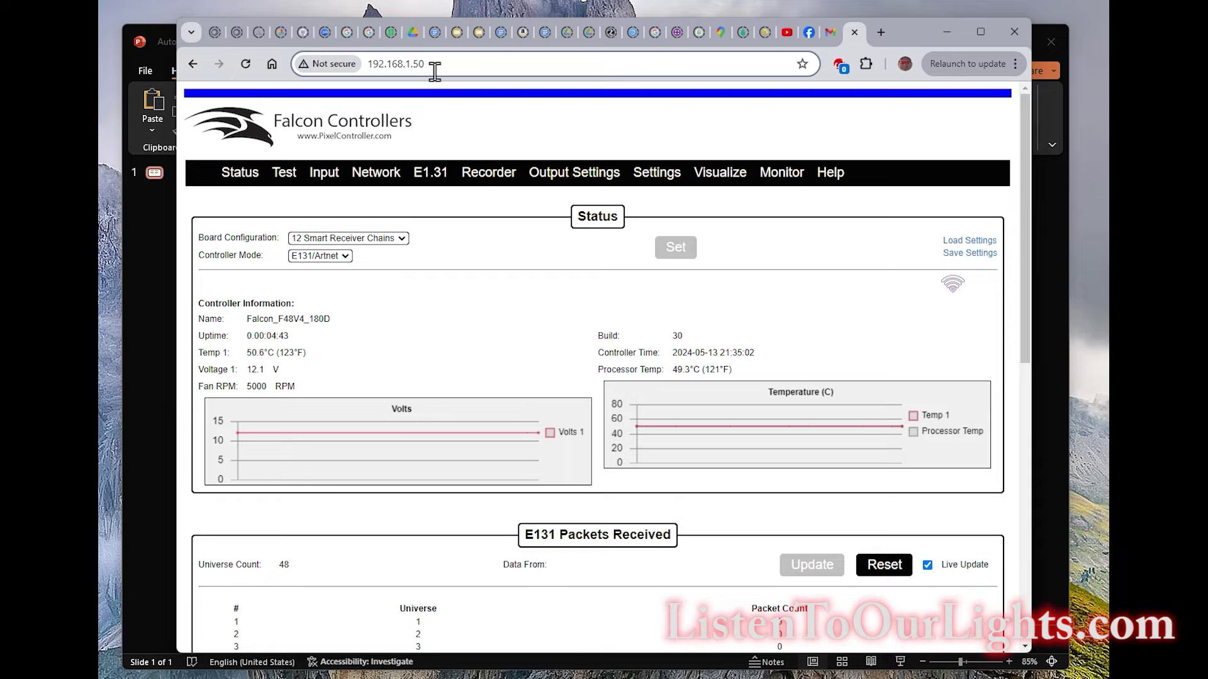
# Open the Falcon's Network settings at wired IP 192.168.1.50 and switch toward PowerPoint.
pyautogui.click(447, 131)
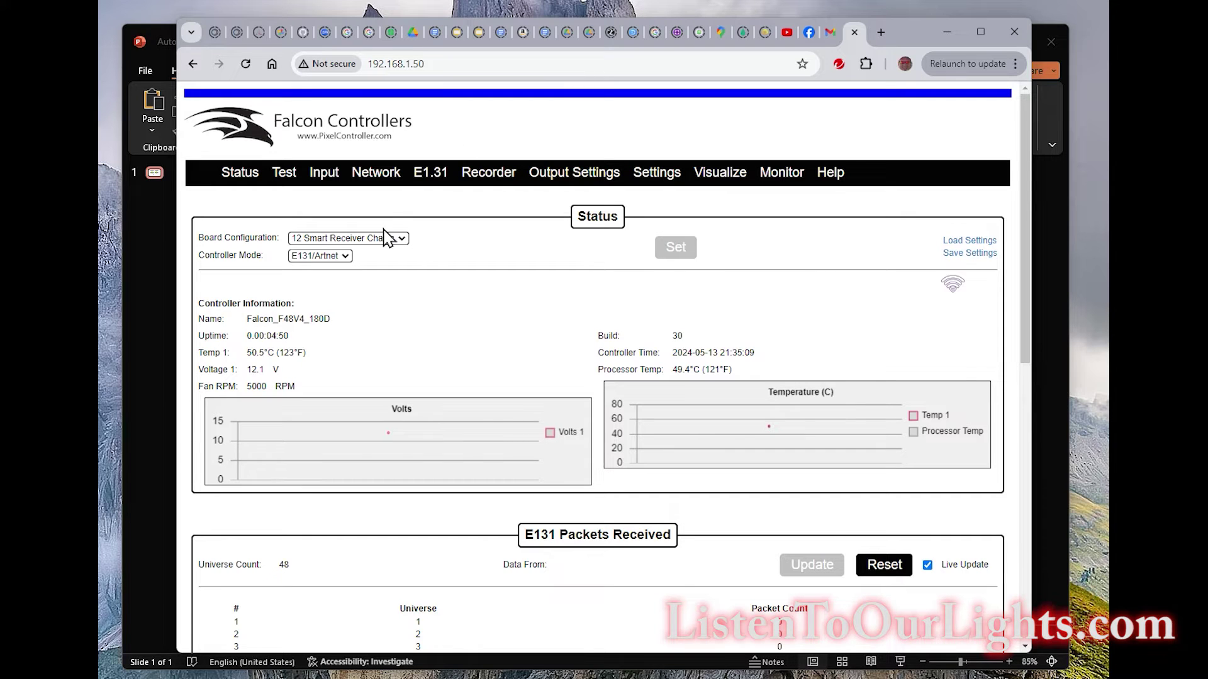
pyautogui.click(377, 173)
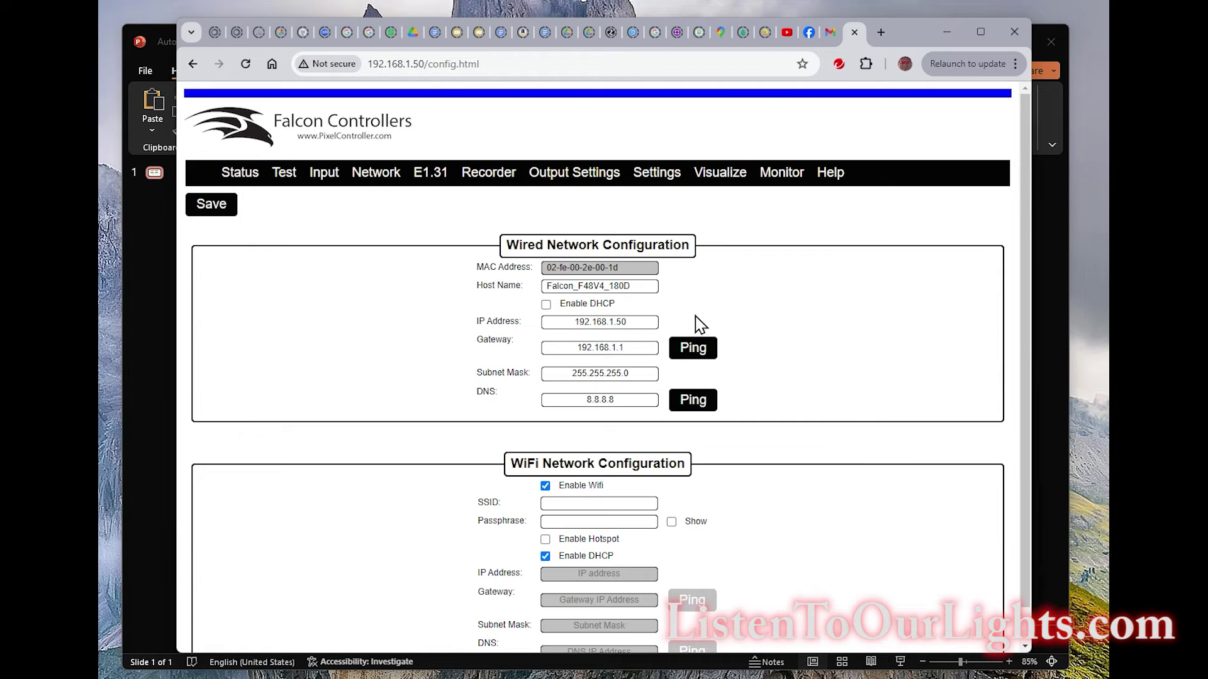
pyautogui.click(631, 324)
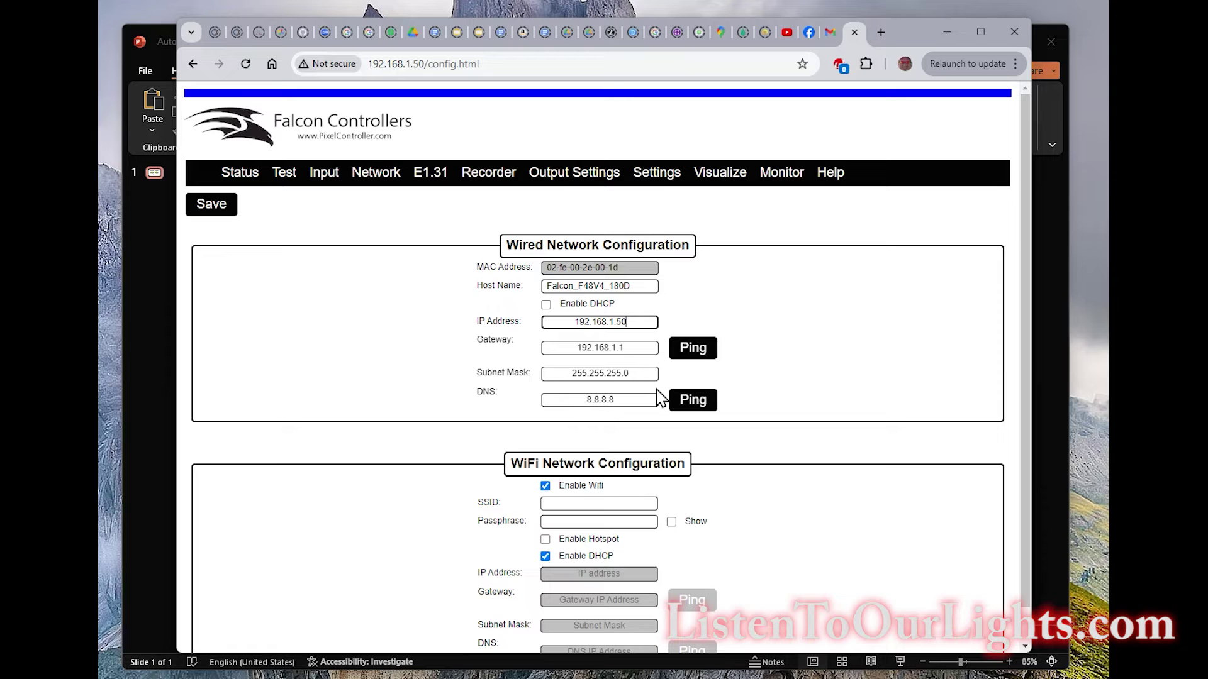
pyautogui.hotkey('alt', 'Tab')
pyautogui.press('Tab')
pyautogui.press('Tab')
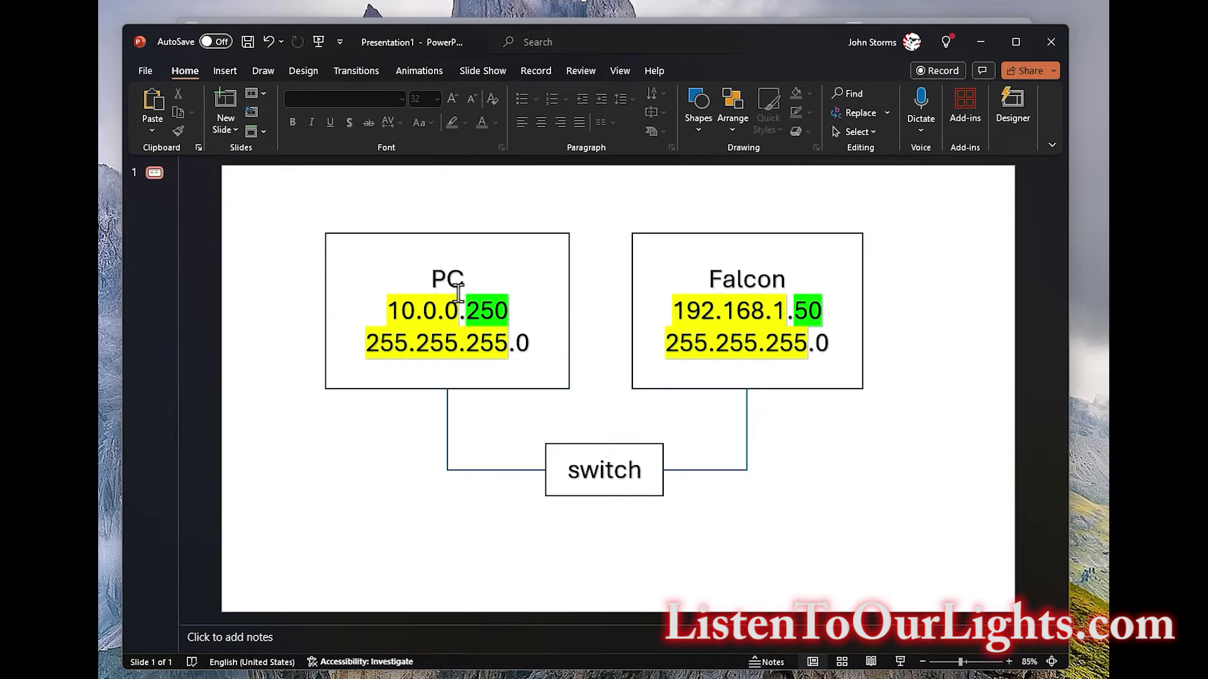
# Relabel the PC box's address on the slide to 192.168.1.250.
pyautogui.click(435, 310)
pyautogui.press('Right')
pyautogui.press('Right')
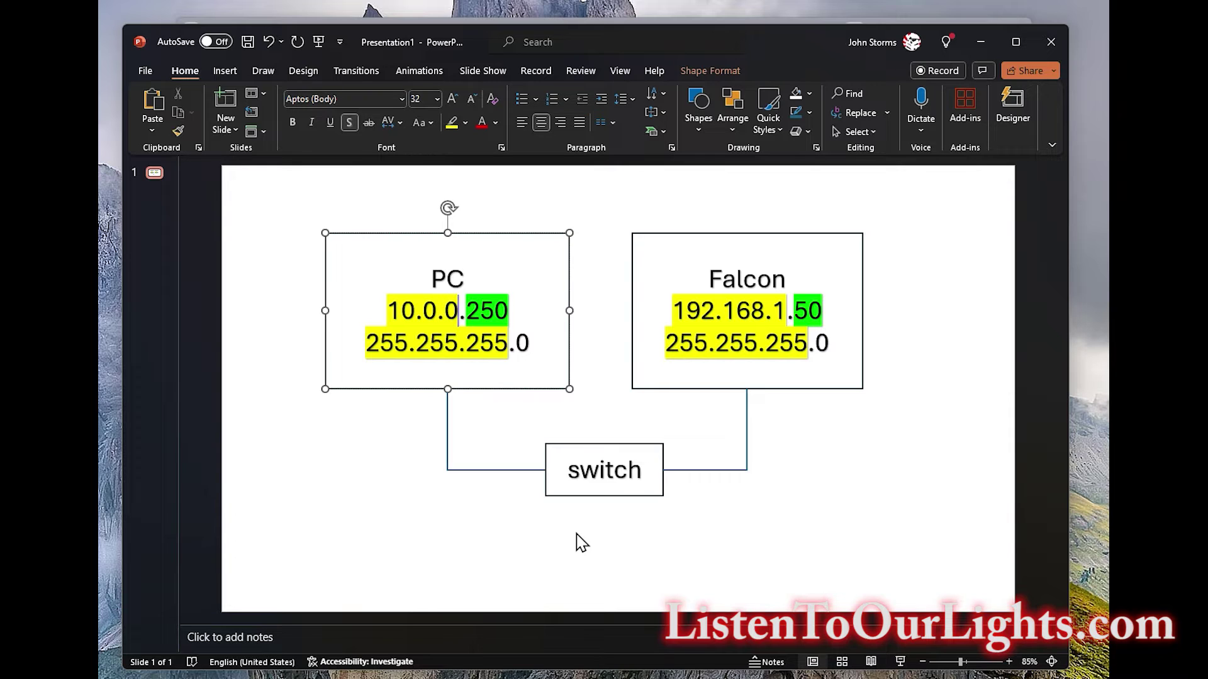
pyautogui.hotkey('shift', 'Home')
pyautogui.write('192.16')
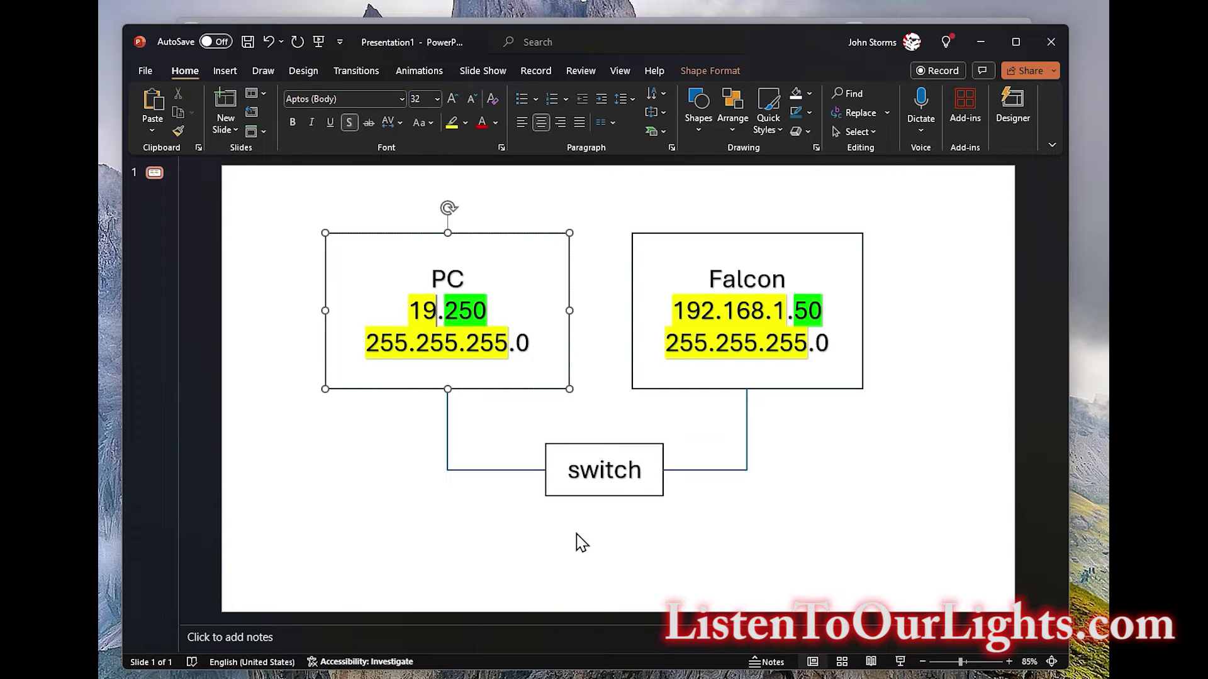
pyautogui.write('8.')
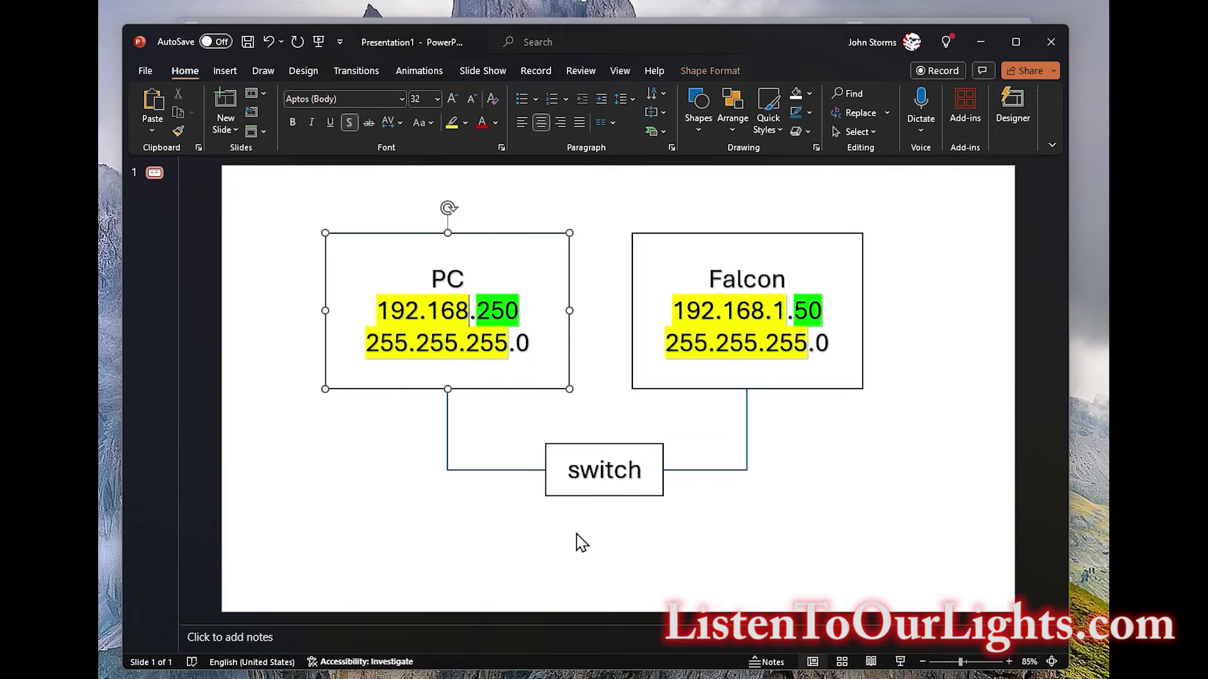
pyautogui.write('1.')
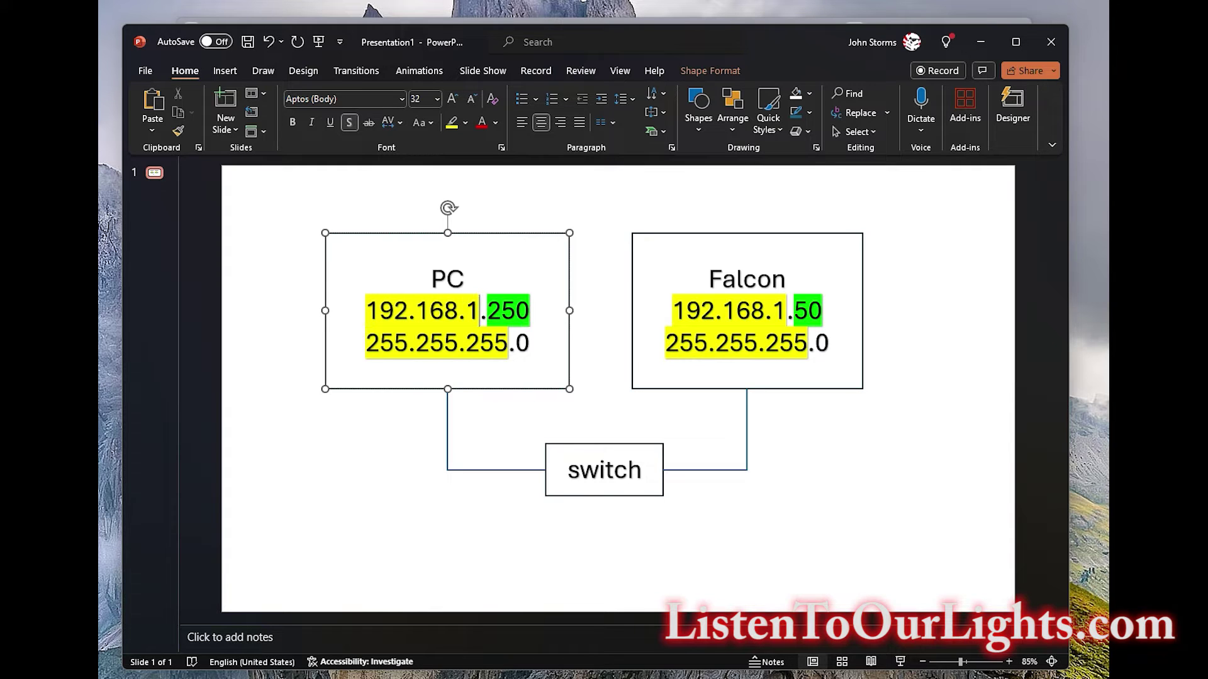
# Relabel the Falcon box's address to 10.0.0.50 and return to the Falcon settings page.
pyautogui.click(842, 322)
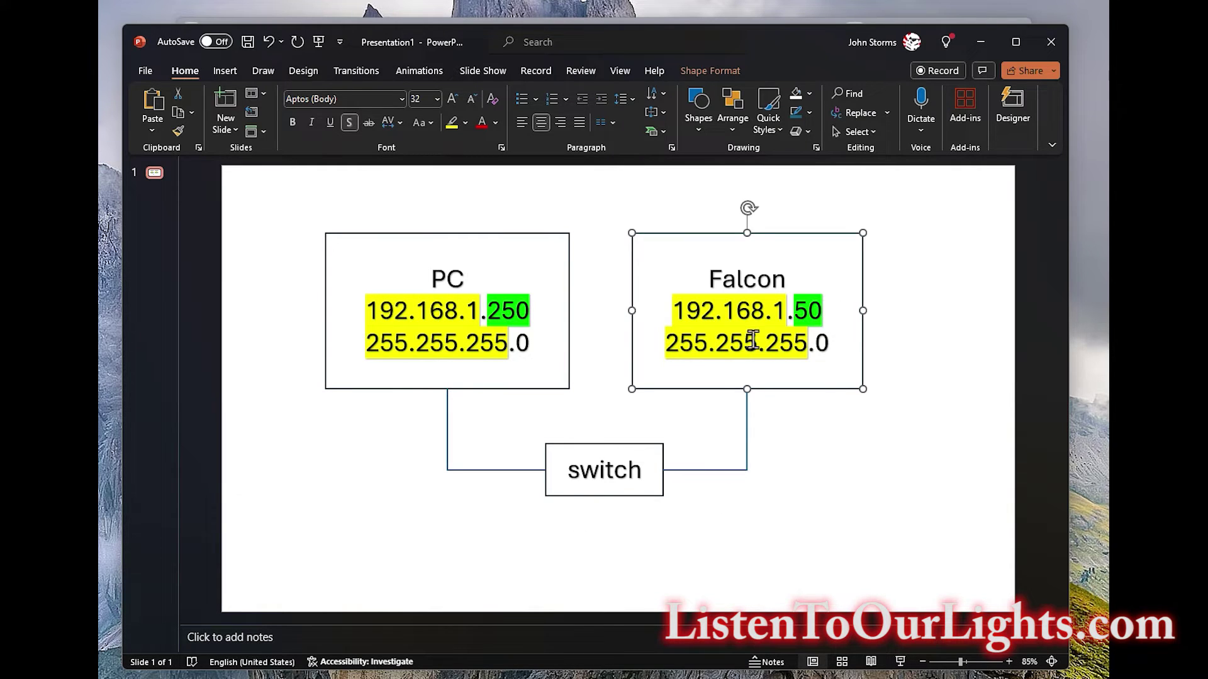
pyautogui.click(849, 566)
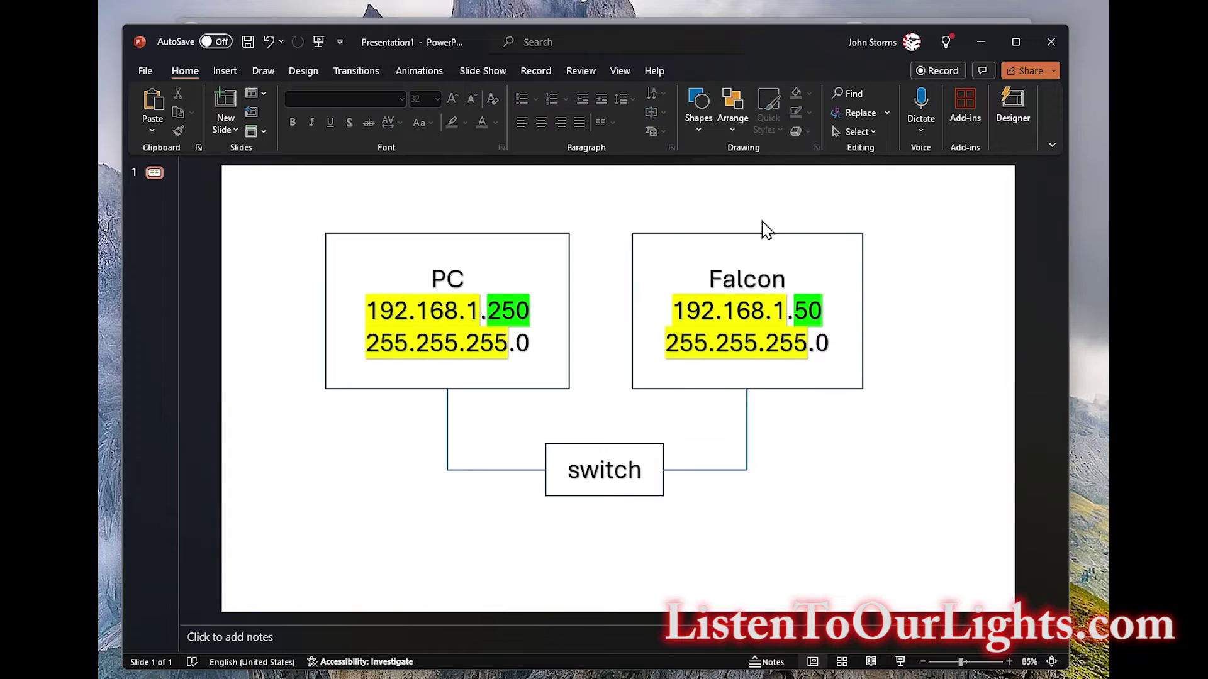
pyautogui.click(686, 311)
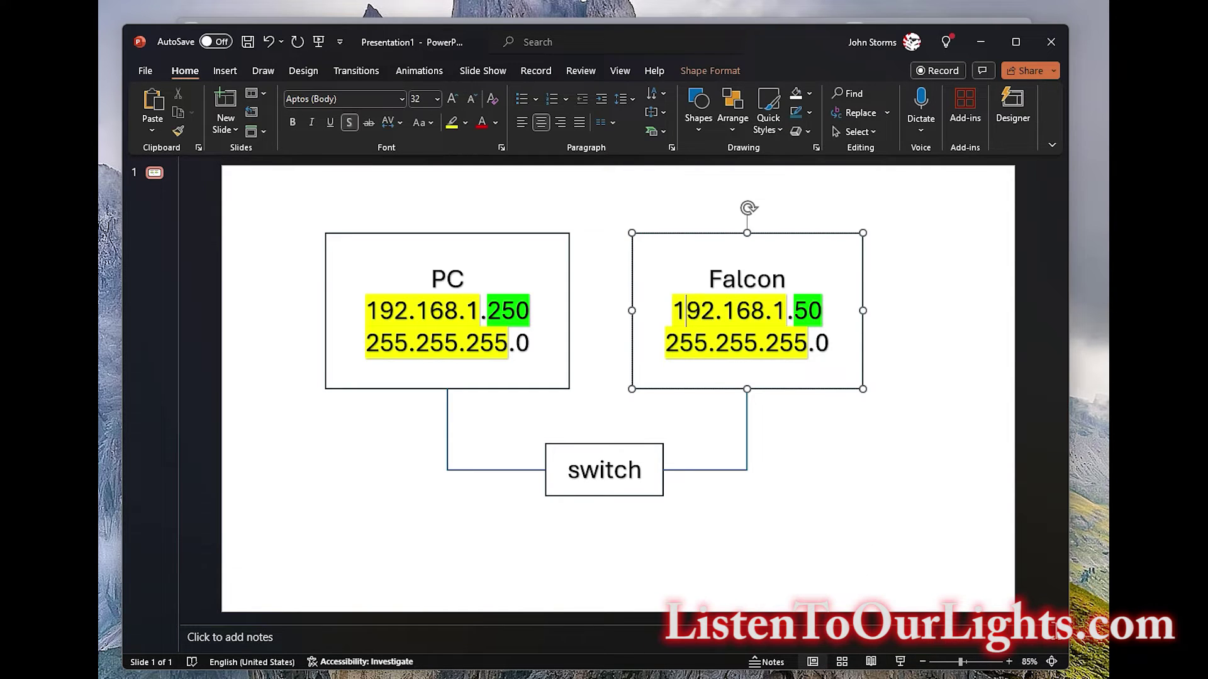
pyautogui.moveTo(686, 311); pyautogui.dragTo(786, 311)
pyautogui.write('0.0.0')
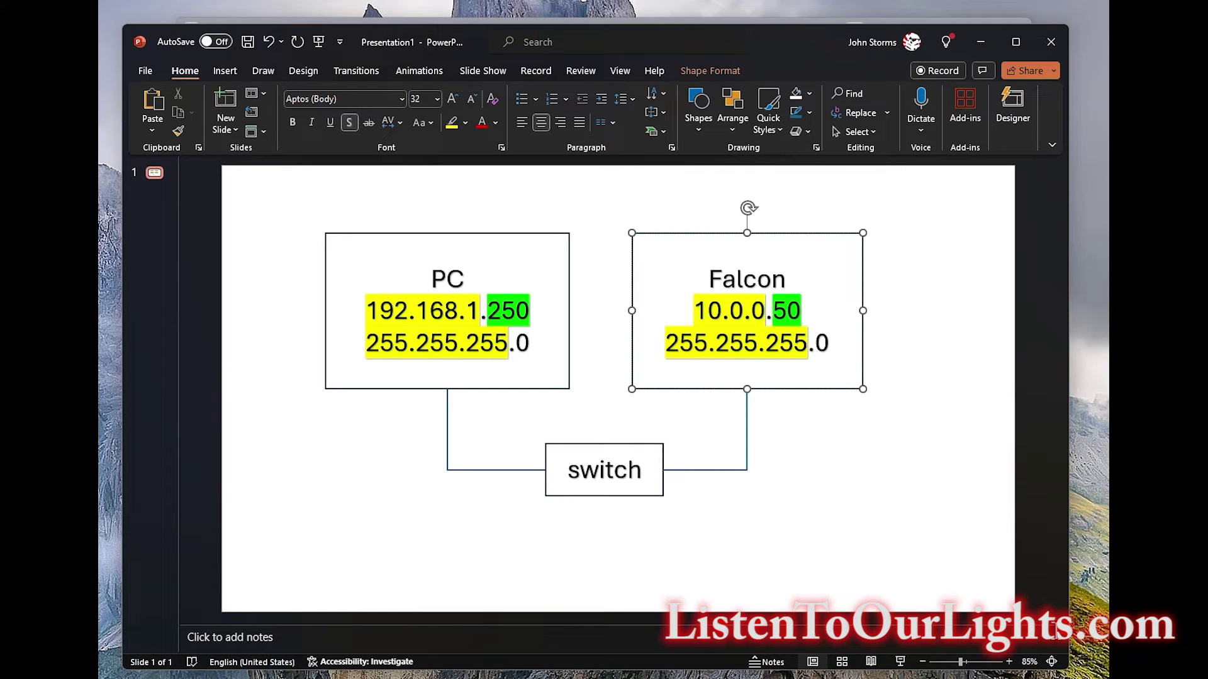
pyautogui.press('super+Tab')
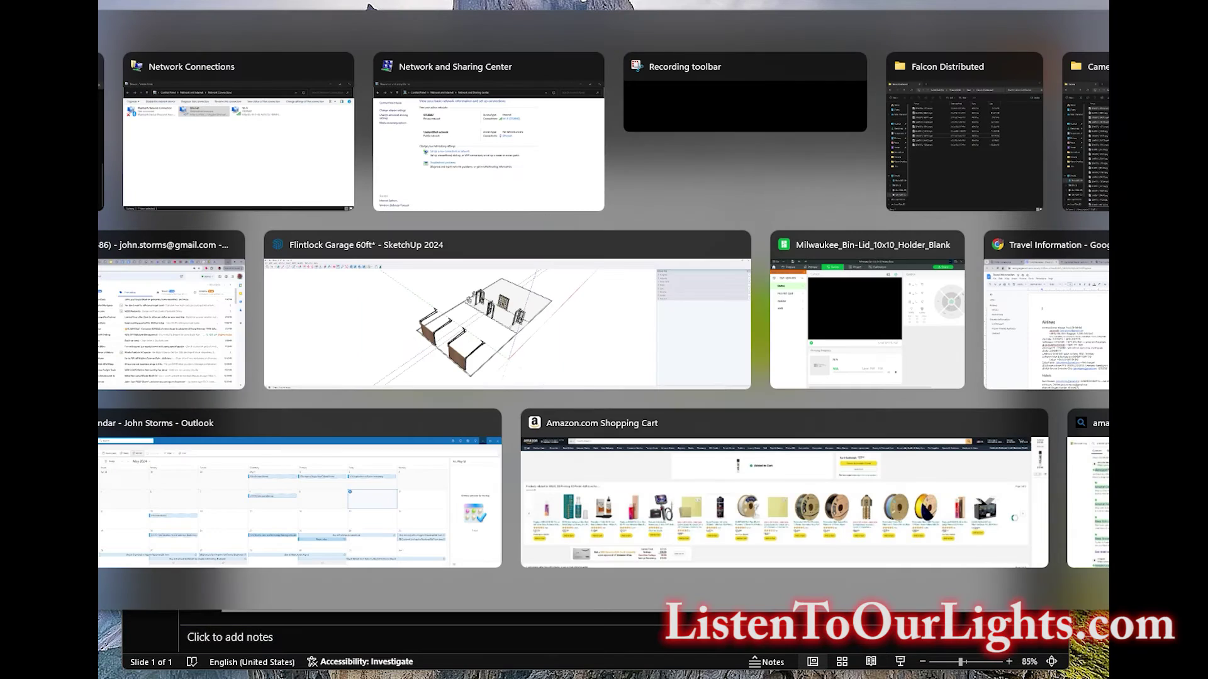
pyautogui.press('Return')
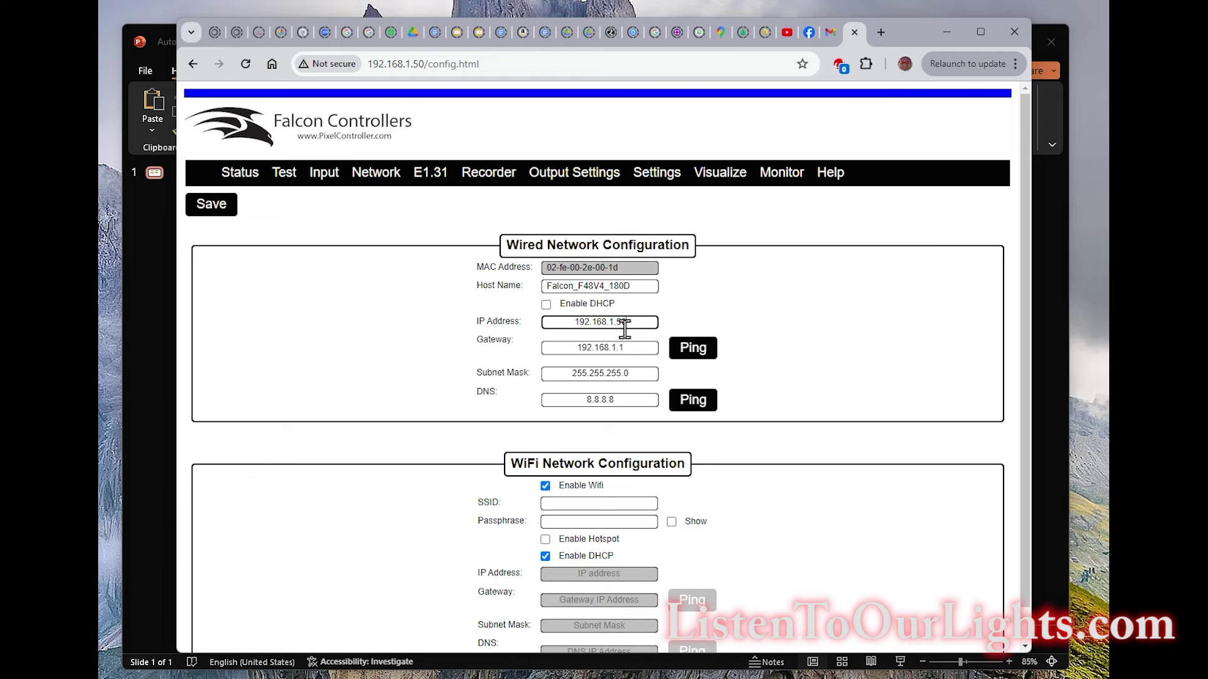
# Change the Falcon's wired IP to 10.0.0.50 and gateway to 10.0.0.1.
pyautogui.moveTo(635, 324); pyautogui.dragTo(566, 324)
pyautogui.write('10.0.0.')
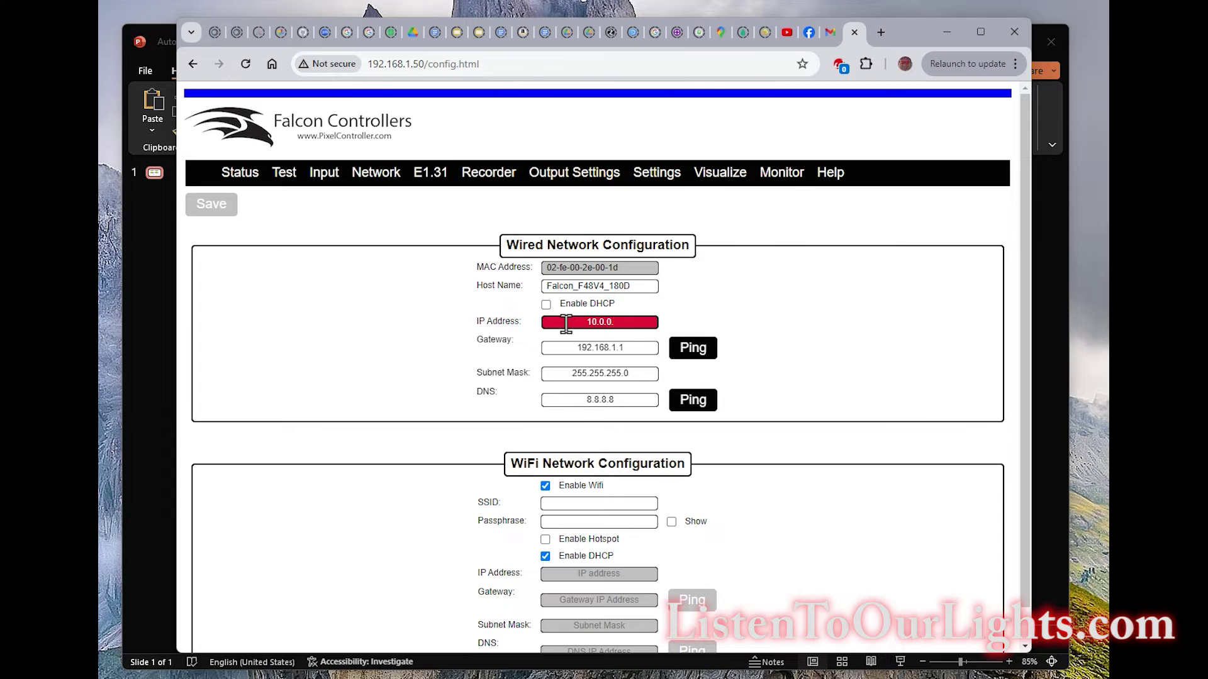
pyautogui.write('50')
pyautogui.click(616, 347)
pyautogui.moveTo(631, 348); pyautogui.dragTo(421, 348)
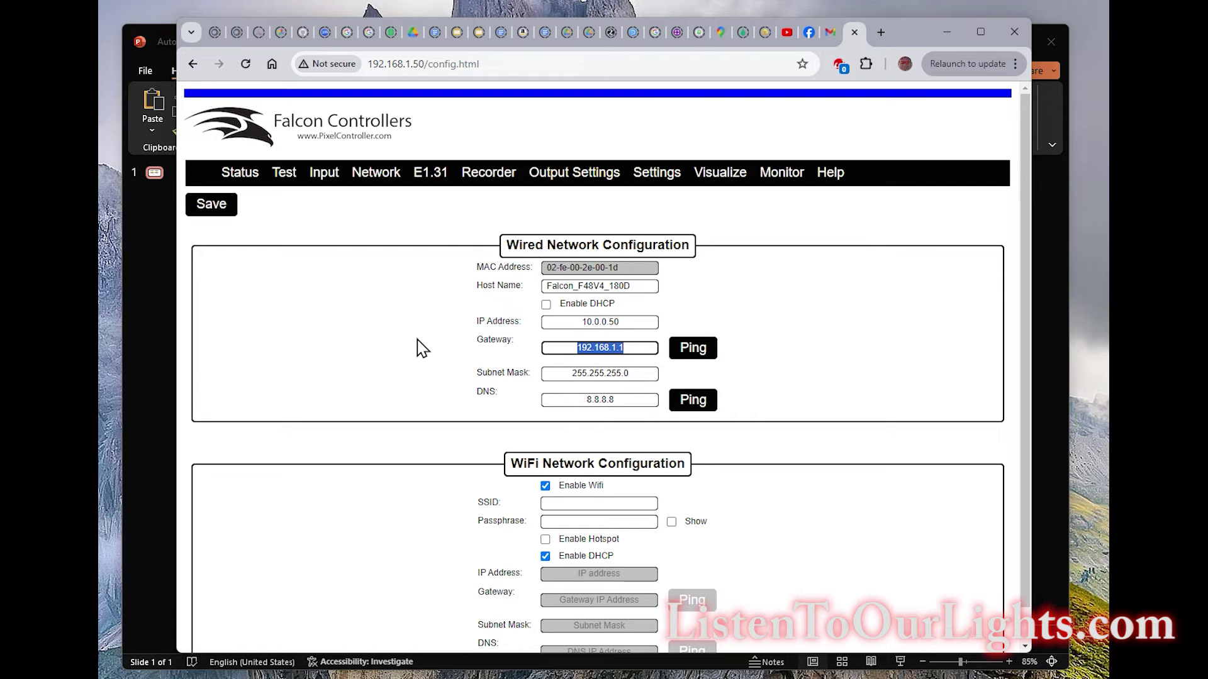
pyautogui.write('10.0.0.1')
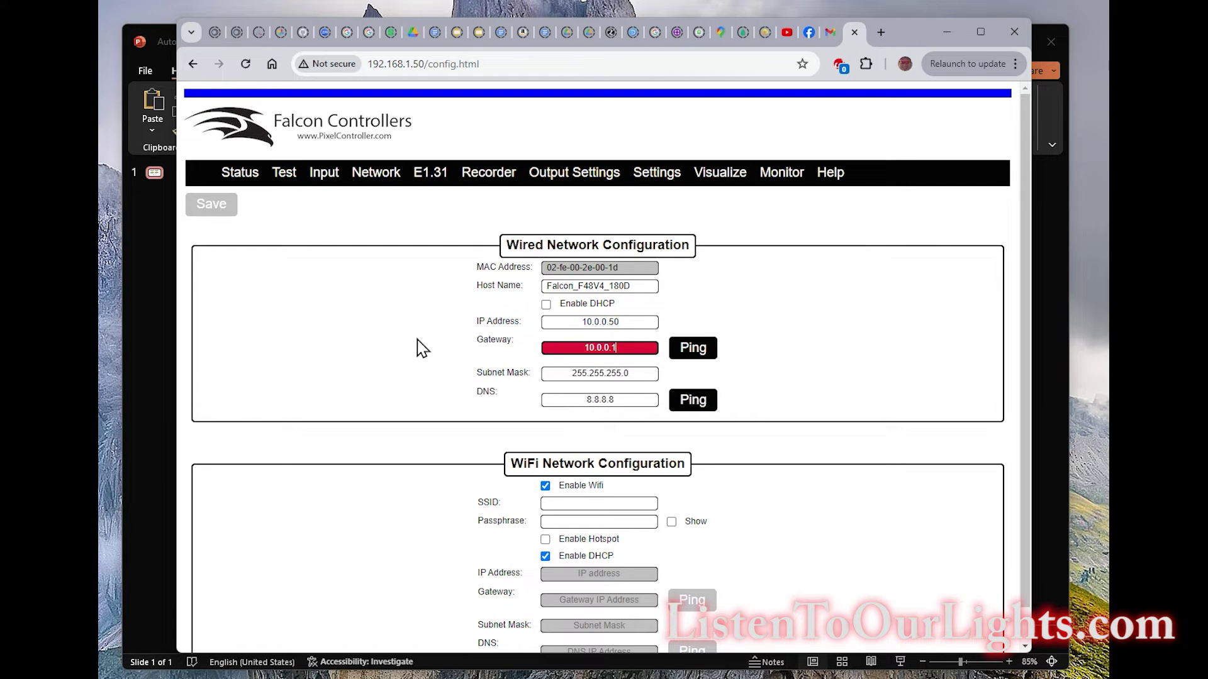
pyautogui.click(646, 373)
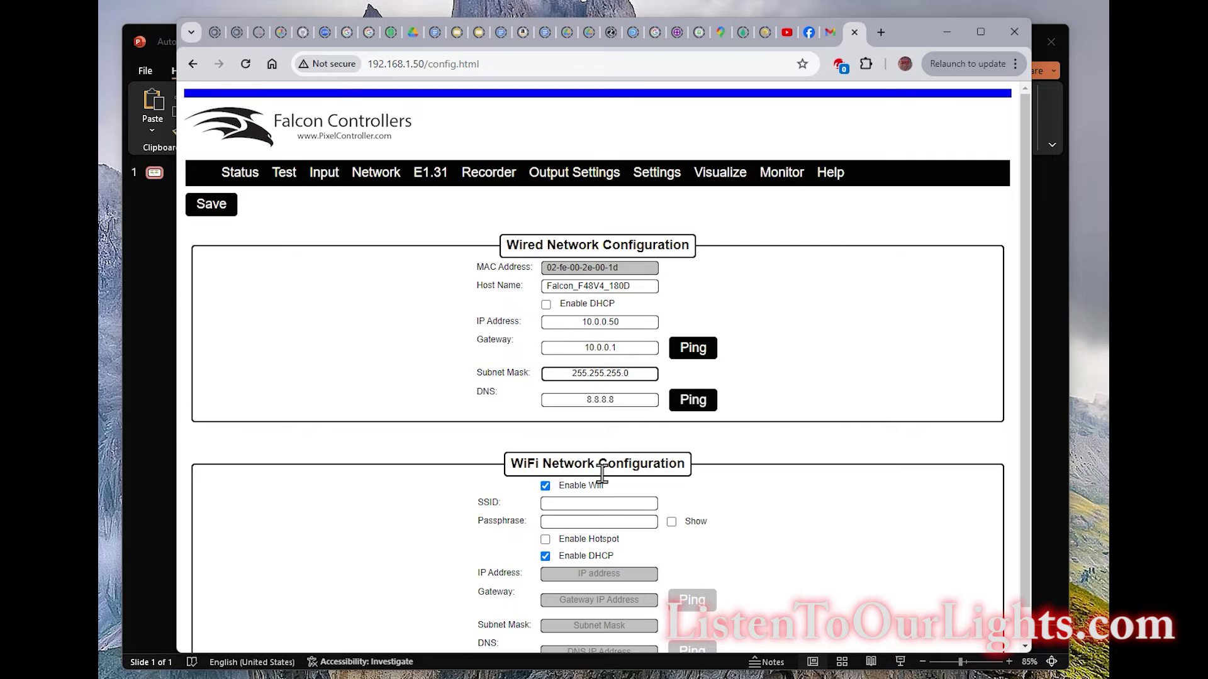
# Enter the WiFi network name and passphrase, then save the network configuration.
pyautogui.click(614, 503)
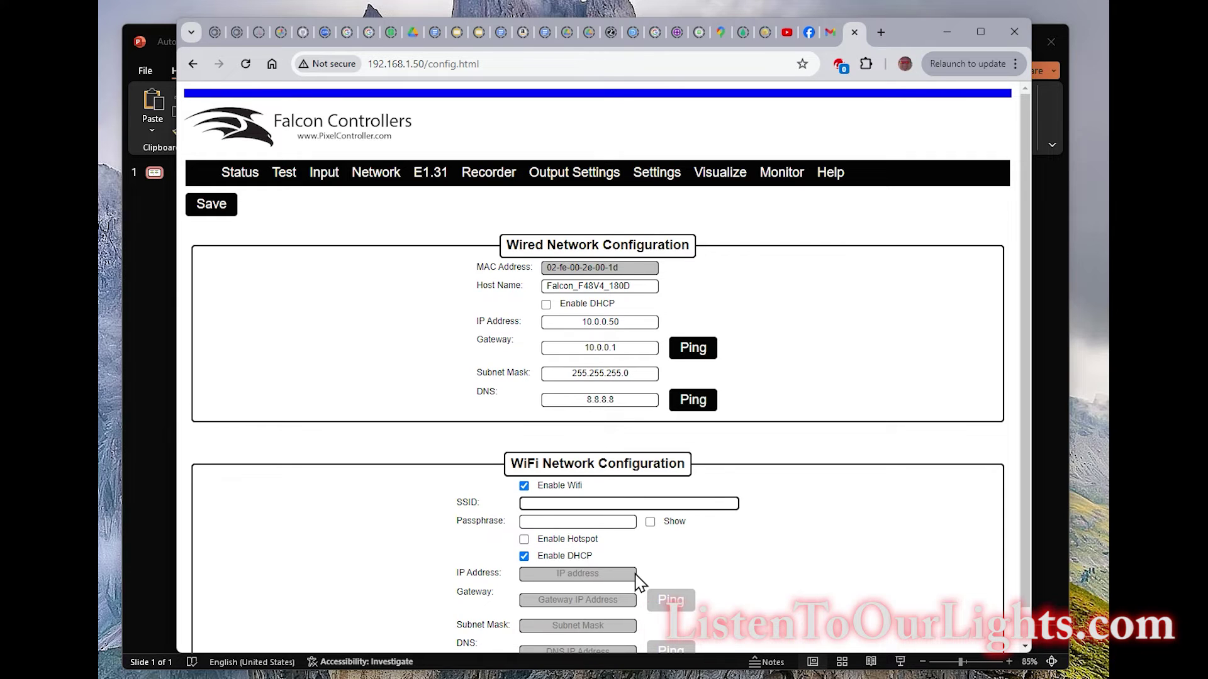
pyautogui.write('STORMS')
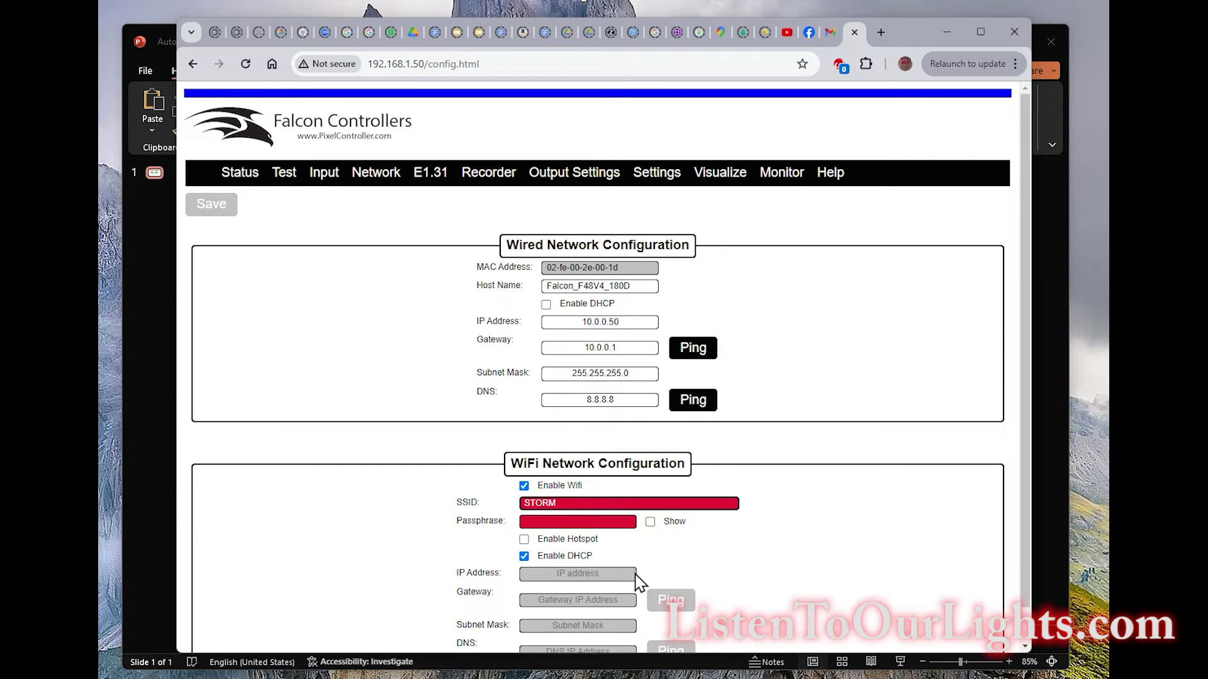
pyautogui.press('Tab')
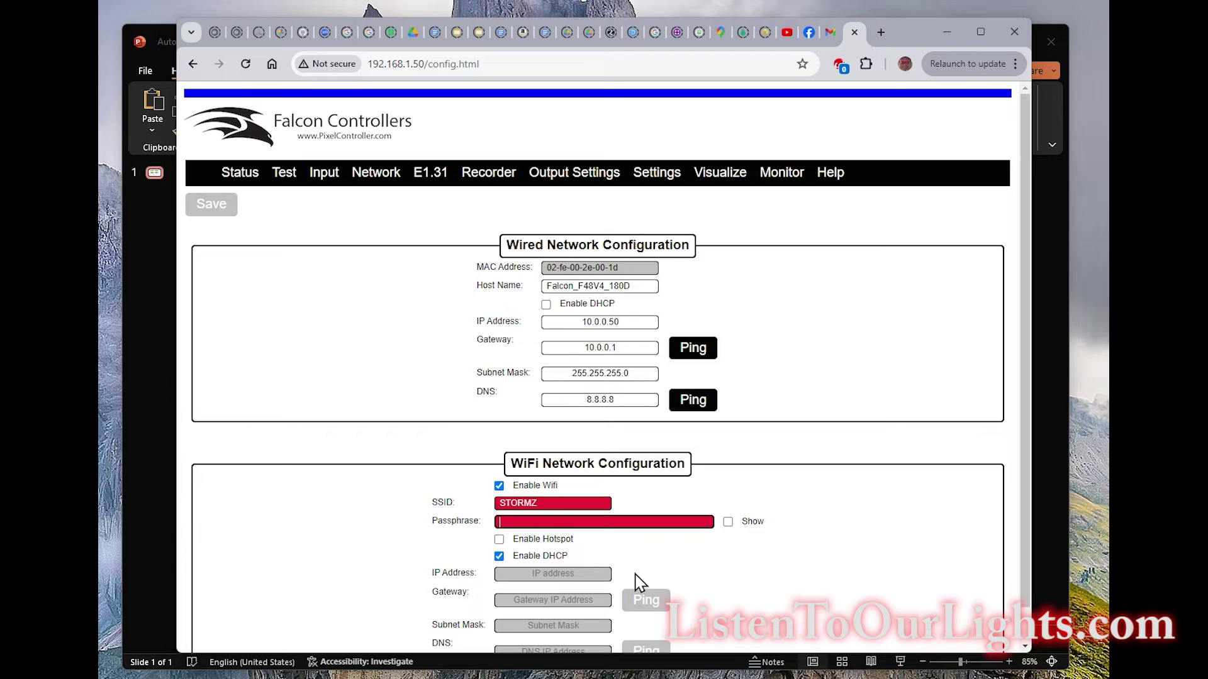
pyautogui.write('p******')
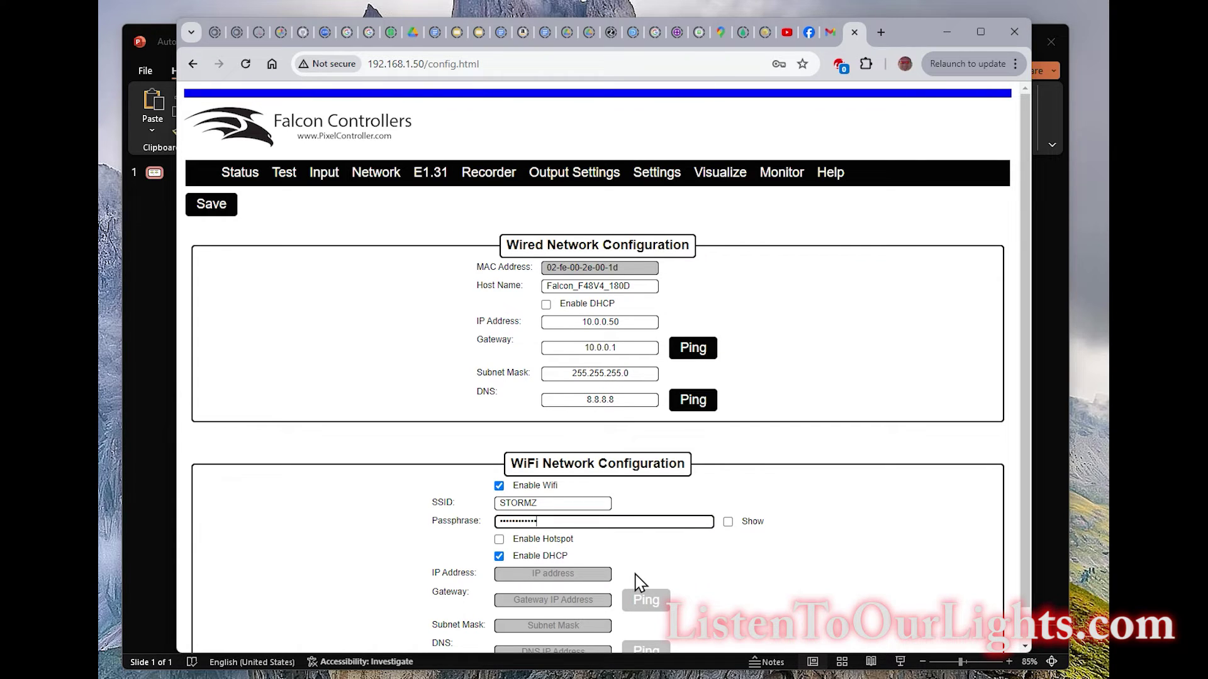
pyautogui.scroll(-1, 639, 582)
pyautogui.scroll(1, 799, 579)
pyautogui.click(225, 212)
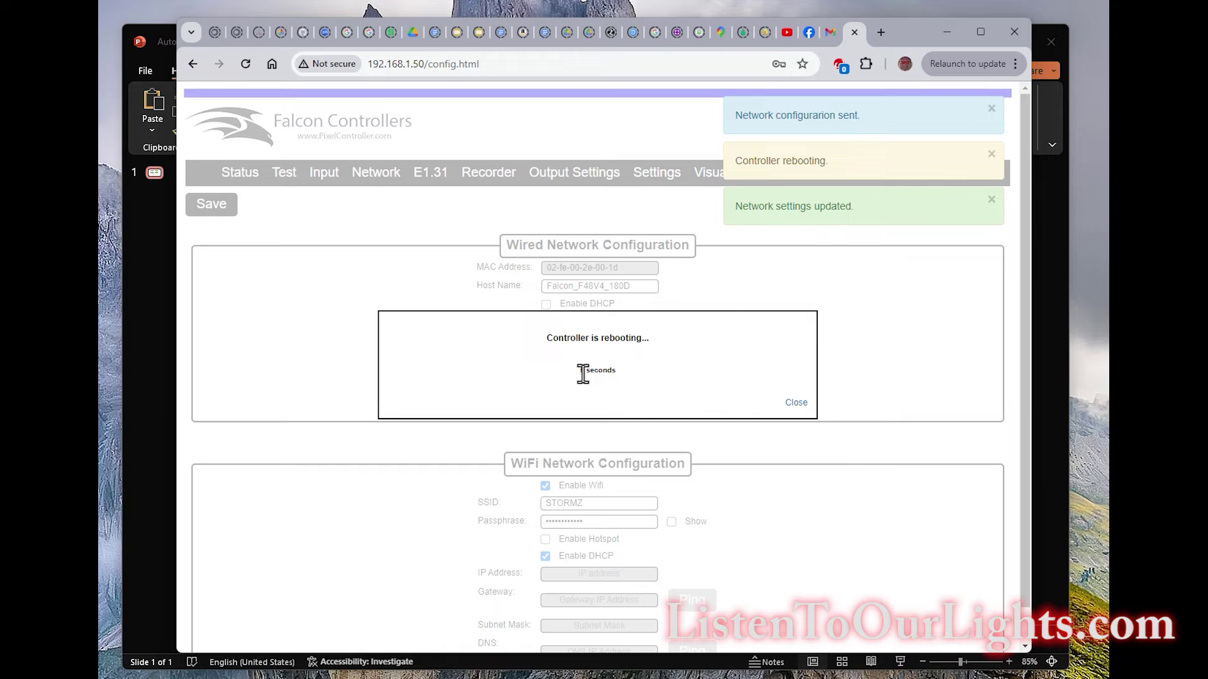
# Trim the address to 192.168.1.50 and reload the controller page after the reboot.
pyautogui.click(515, 65)
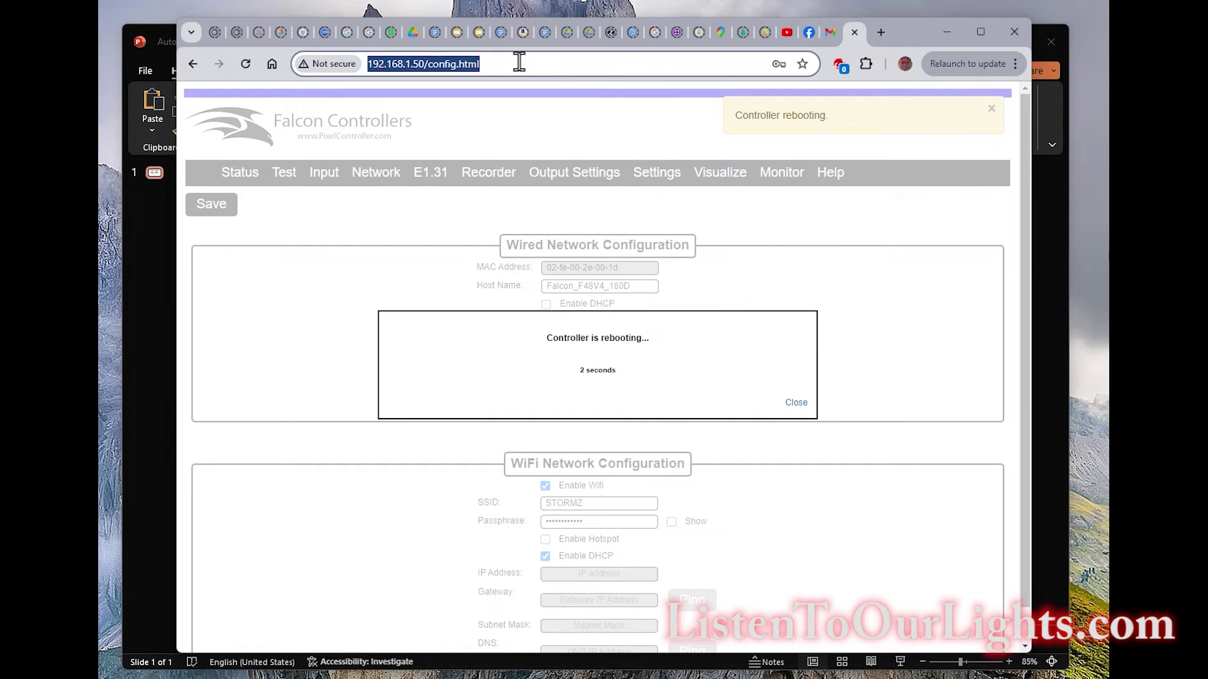
pyautogui.click(519, 63)
pyautogui.press('BackSpace')
pyautogui.press('BackSpace')
pyautogui.press('BackSpace')
pyautogui.press('BackSpace')
pyautogui.press('BackSpace')
pyautogui.press('BackSpace')
pyautogui.press('BackSpace')
pyautogui.press('BackSpace')
pyautogui.press('BackSpace')
pyautogui.press('BackSpace')
pyautogui.press('BackSpace')
pyautogui.press('BackSpace')
pyautogui.press('Return')
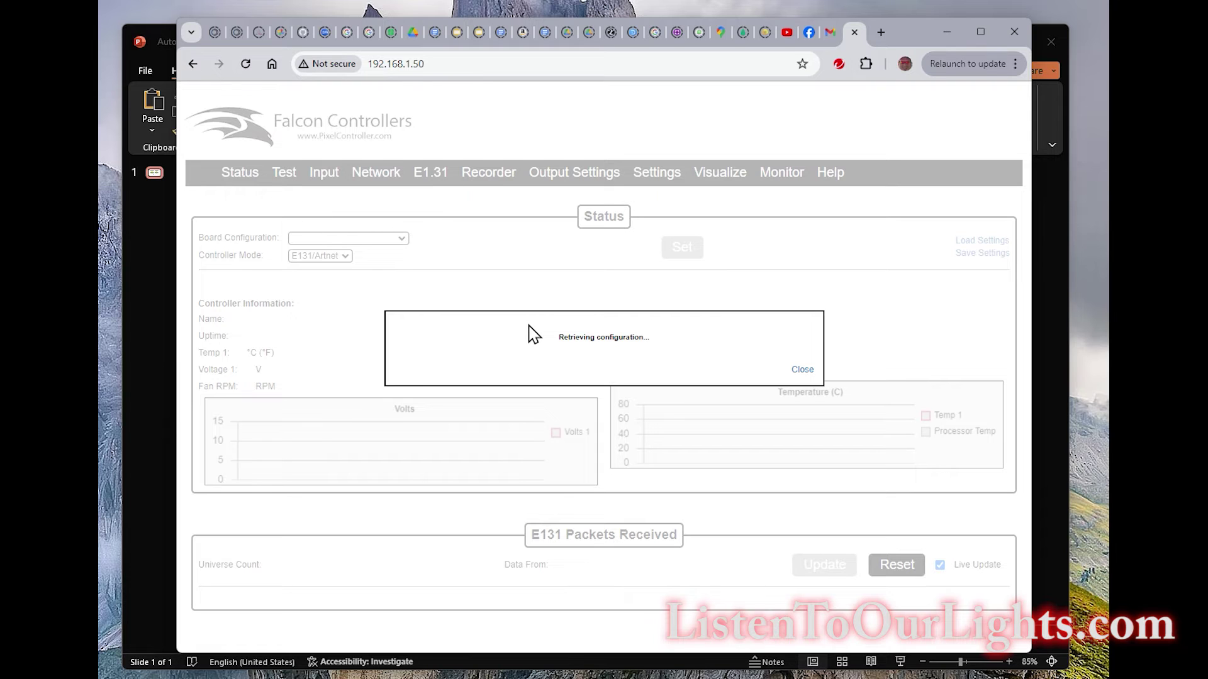
pyautogui.hotkey('alt', 'Tab')
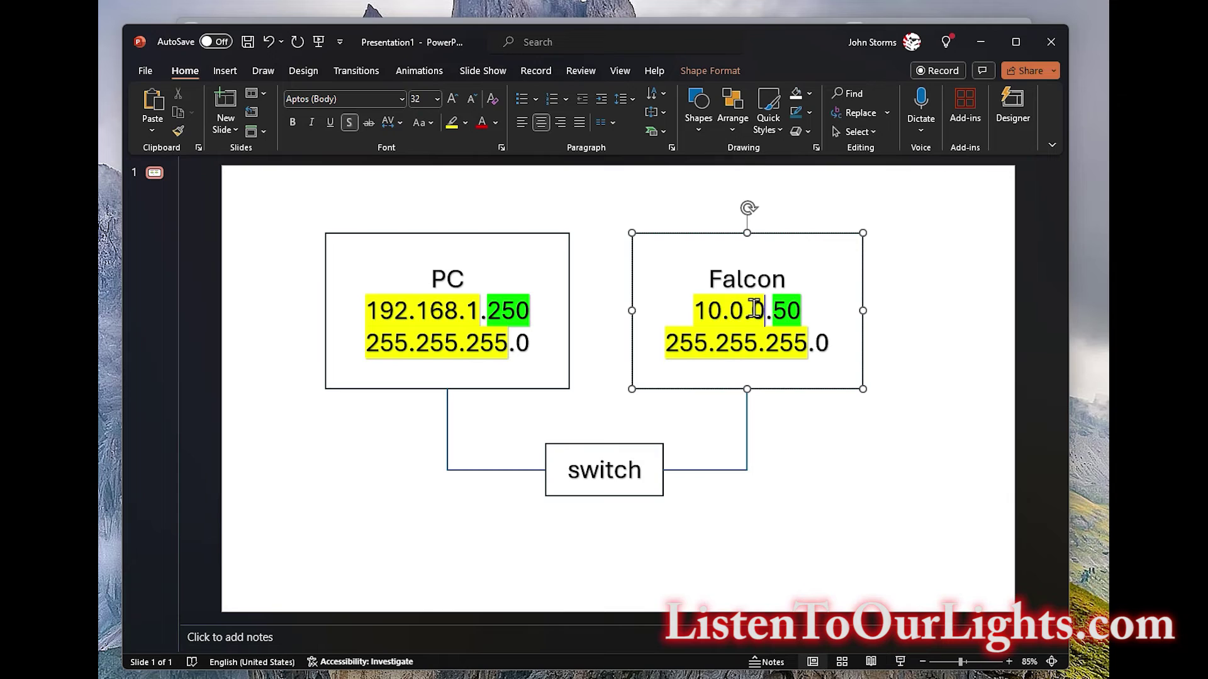
# Open the Ethernet adapter's IPv4 properties from Network Connections.
pyautogui.click(753, 309)
pyautogui.hotkey('alt', 'Tab')
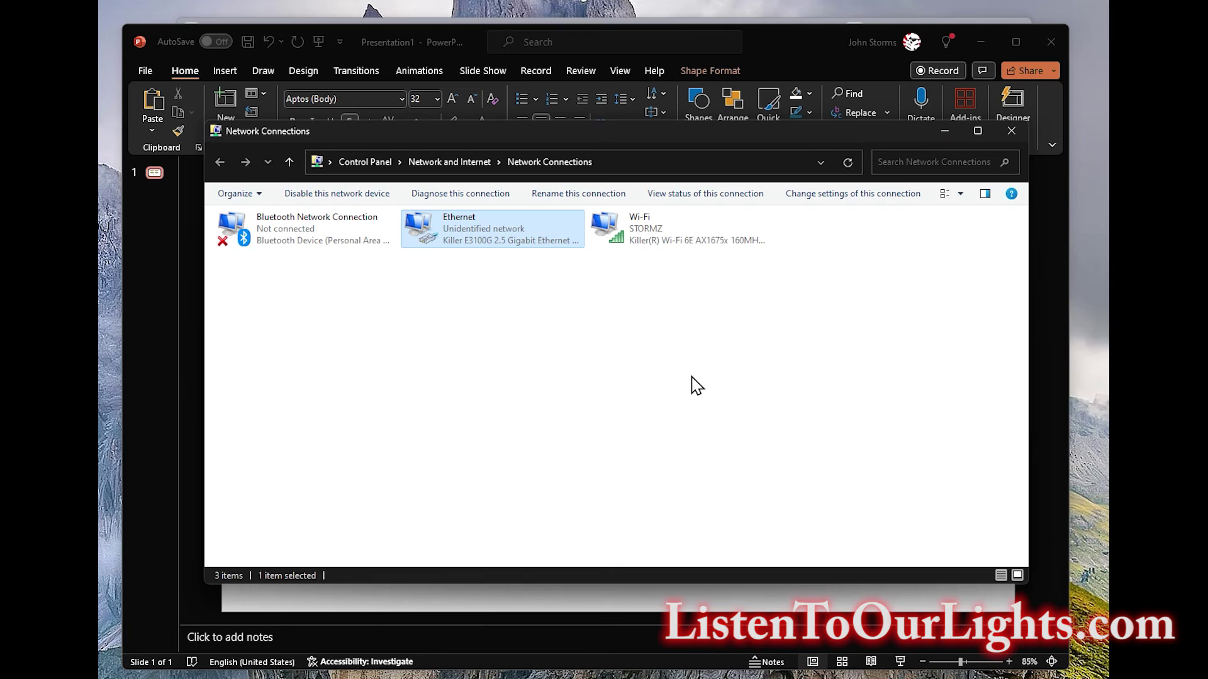
pyautogui.doubleClick(517, 244)
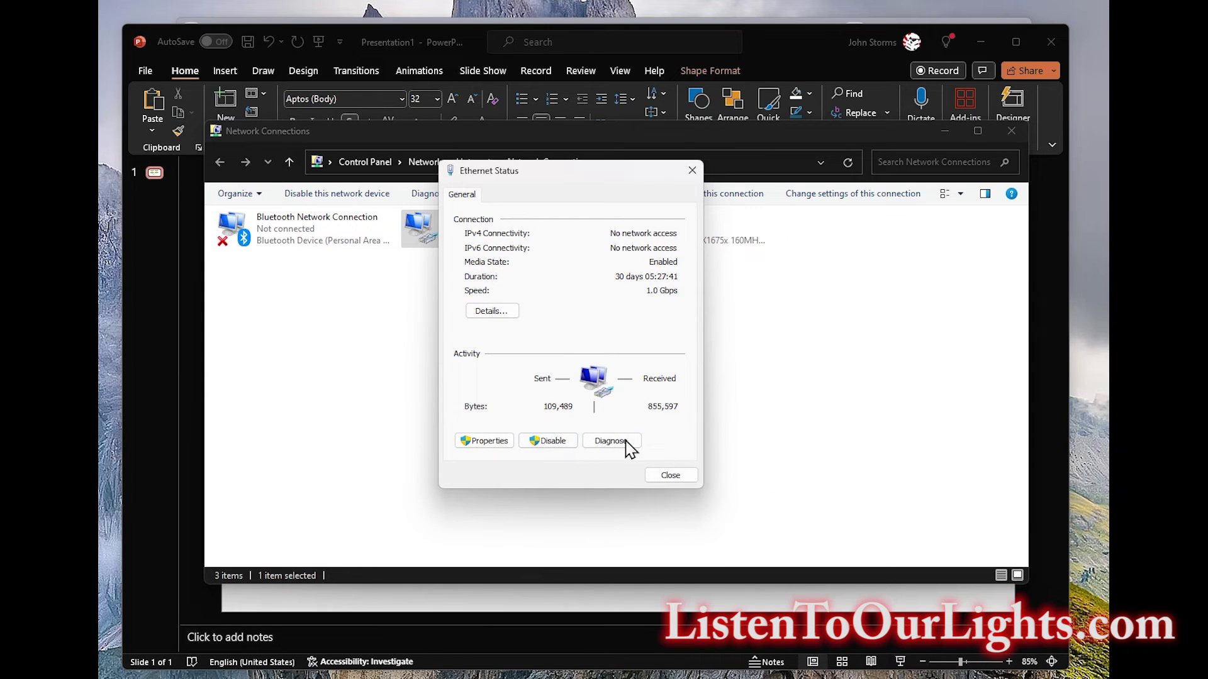
pyautogui.click(496, 442)
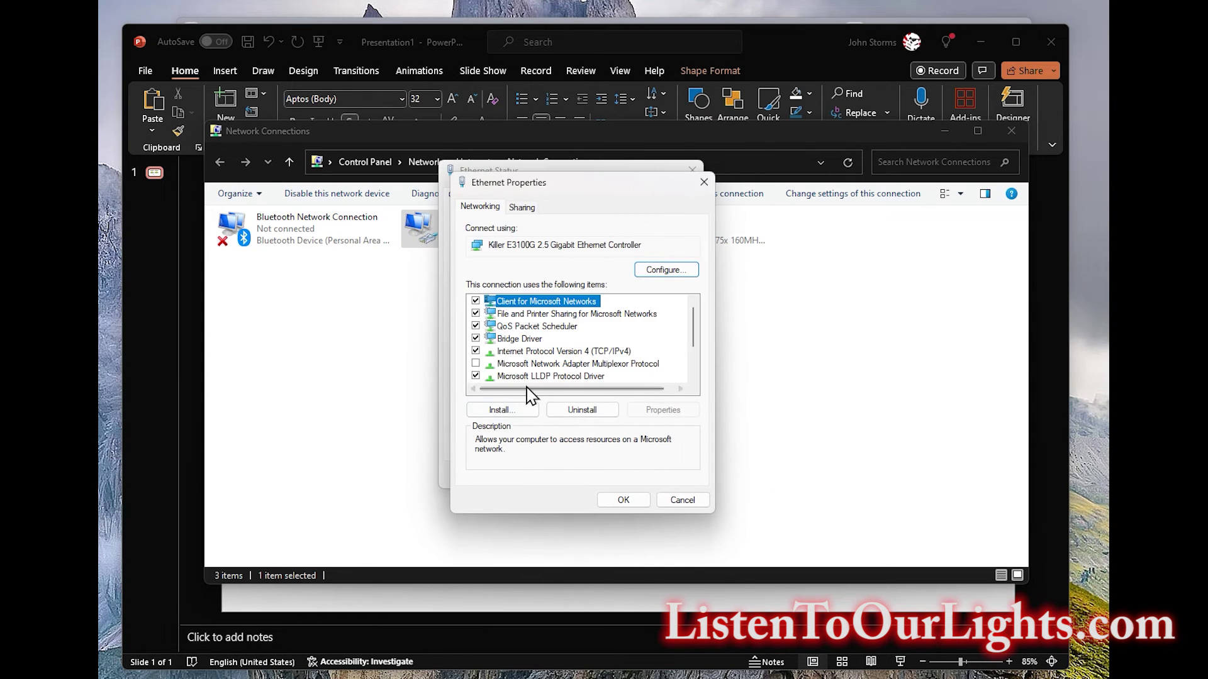
pyautogui.click(558, 352)
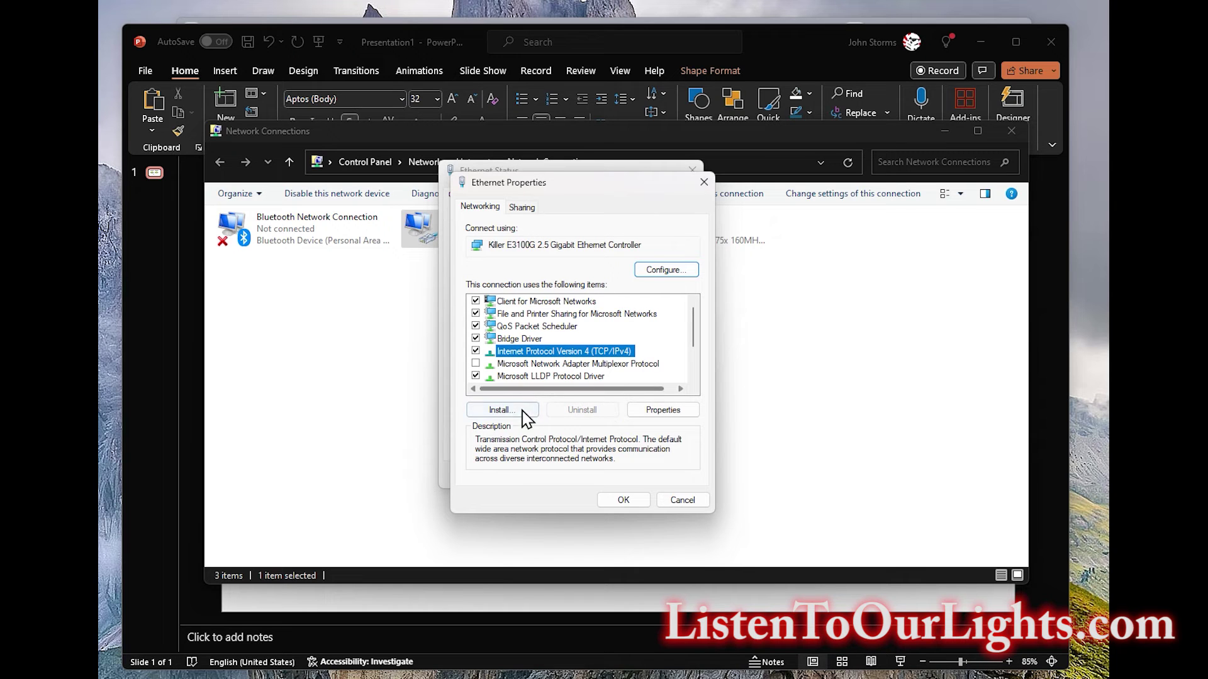
pyautogui.click(648, 410)
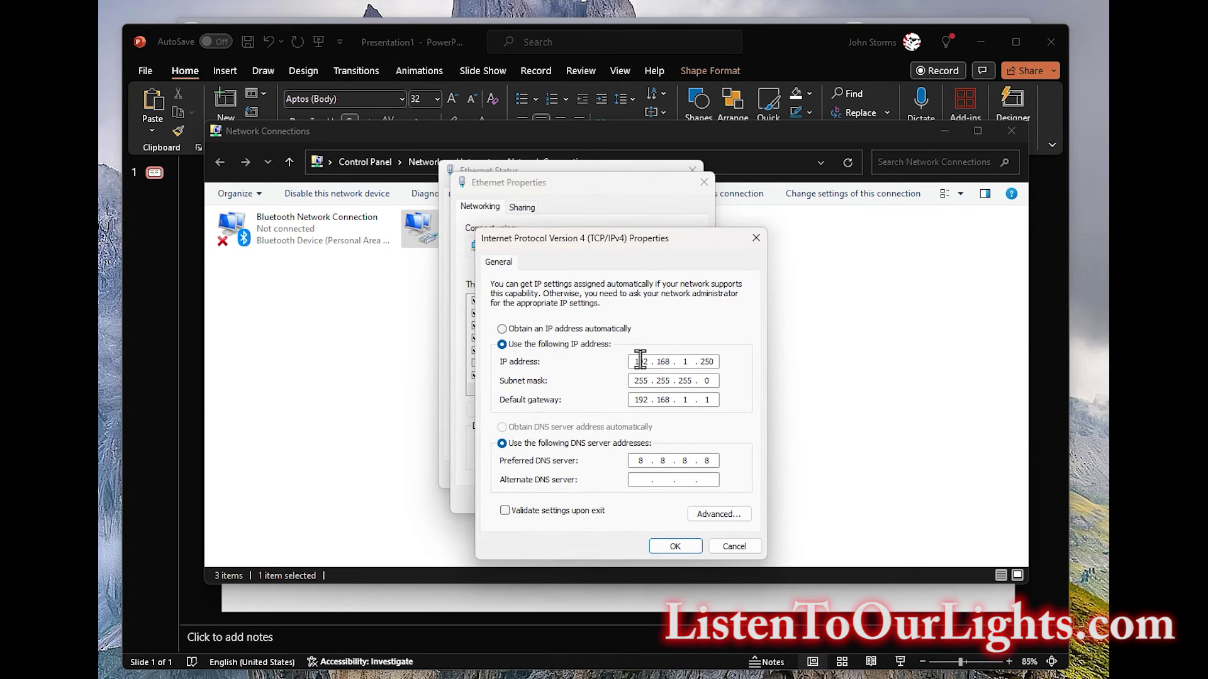
# Set the IP to 10.0.0.250 and gateway to 10.0.0.1, then apply and close.
pyautogui.write('10')
pyautogui.press('.')
pyautogui.write('0')
pyautogui.press('Tab')
pyautogui.press('Tab')
pyautogui.write('10')
pyautogui.press('.')
pyautogui.write('0')
pyautogui.click(664, 545)
pyautogui.click(626, 506)
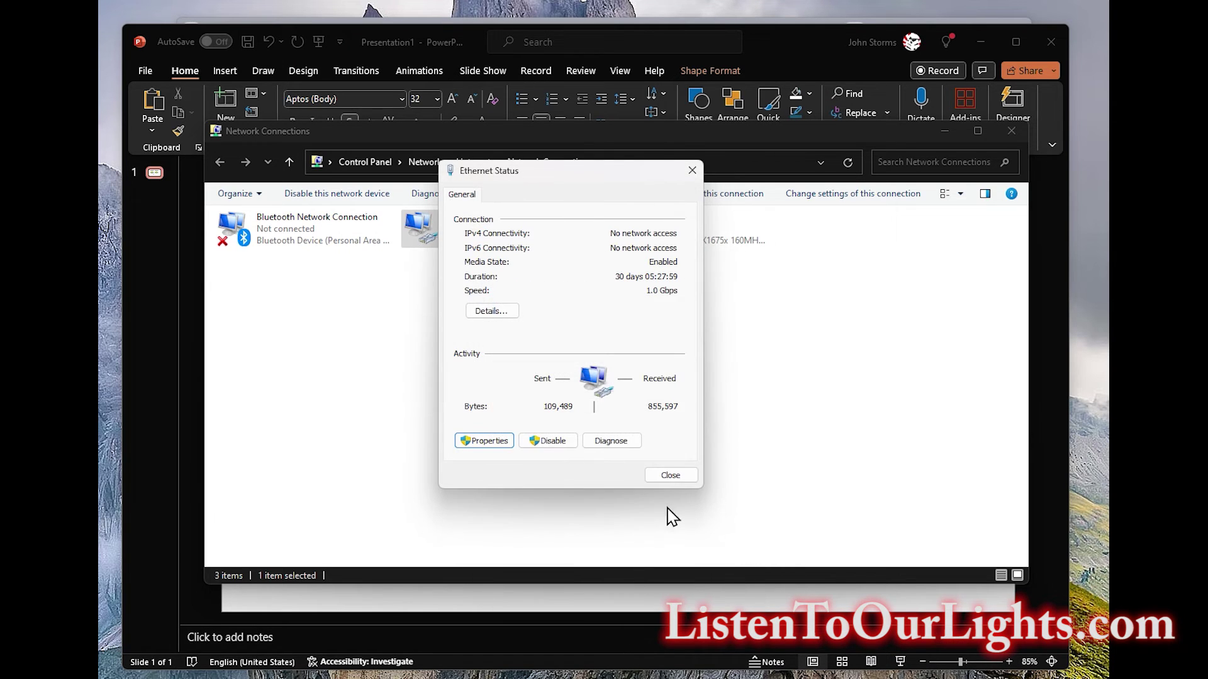
pyautogui.click(670, 475)
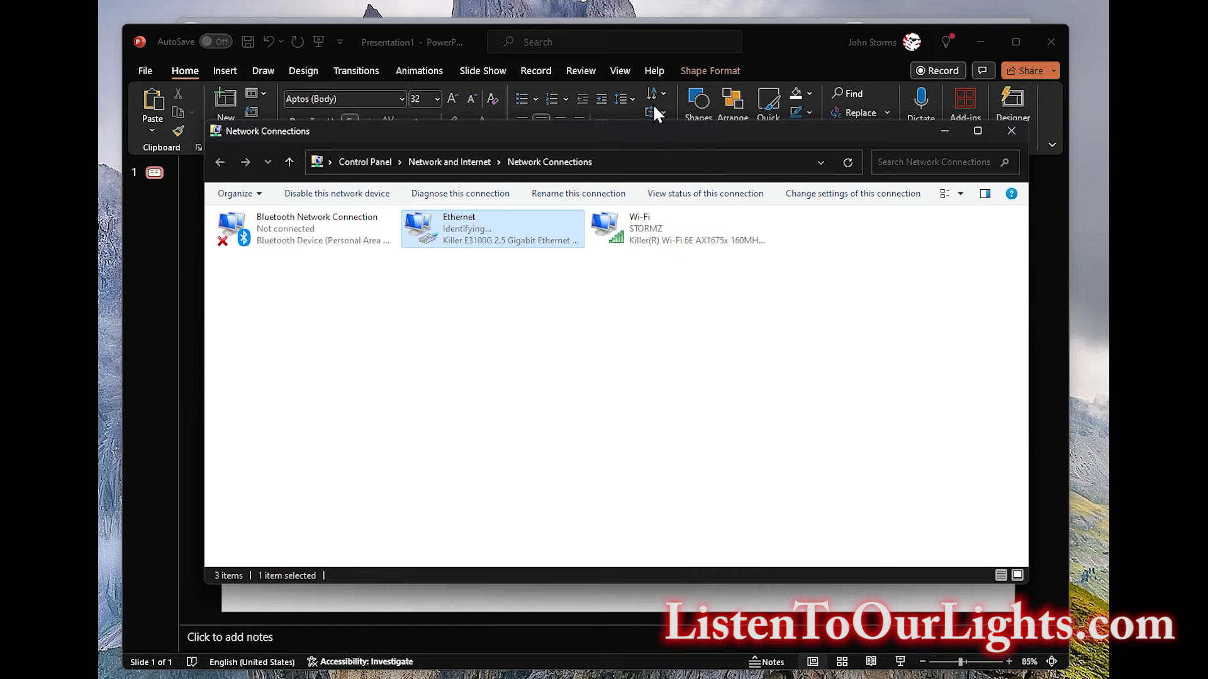
pyautogui.click(711, 42)
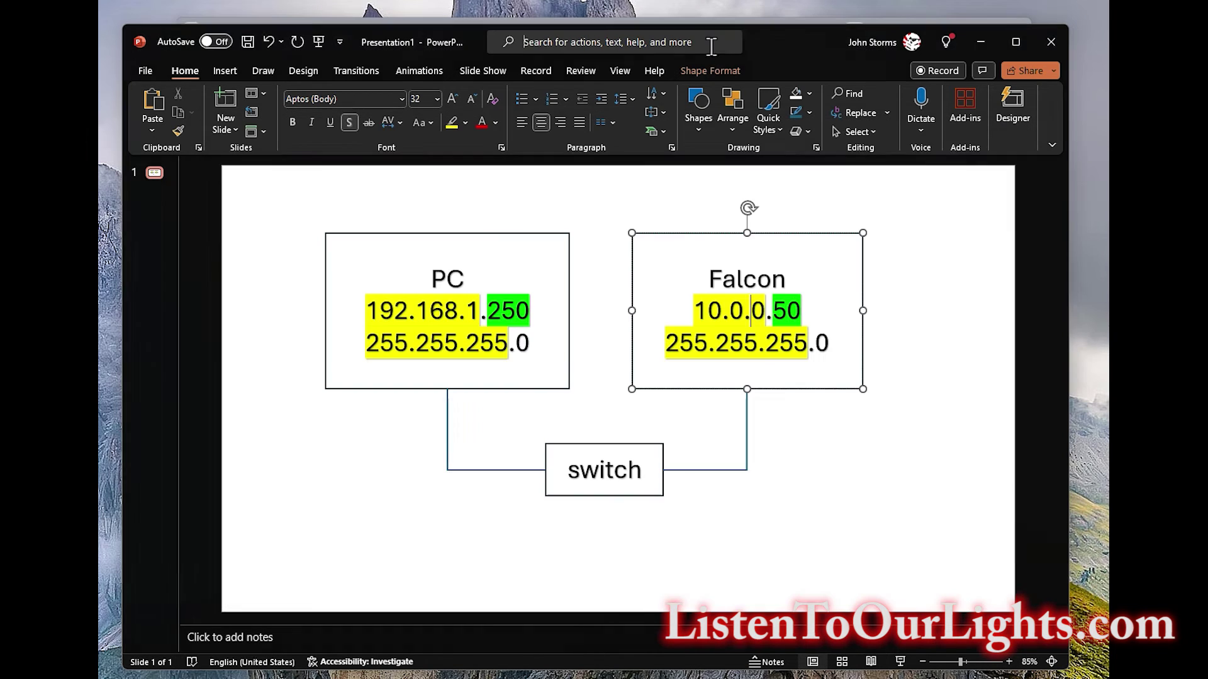
# Change the PC box's address on the diagram from 192.168.1.250 to 10.0.0.250.
pyautogui.press('Escape')
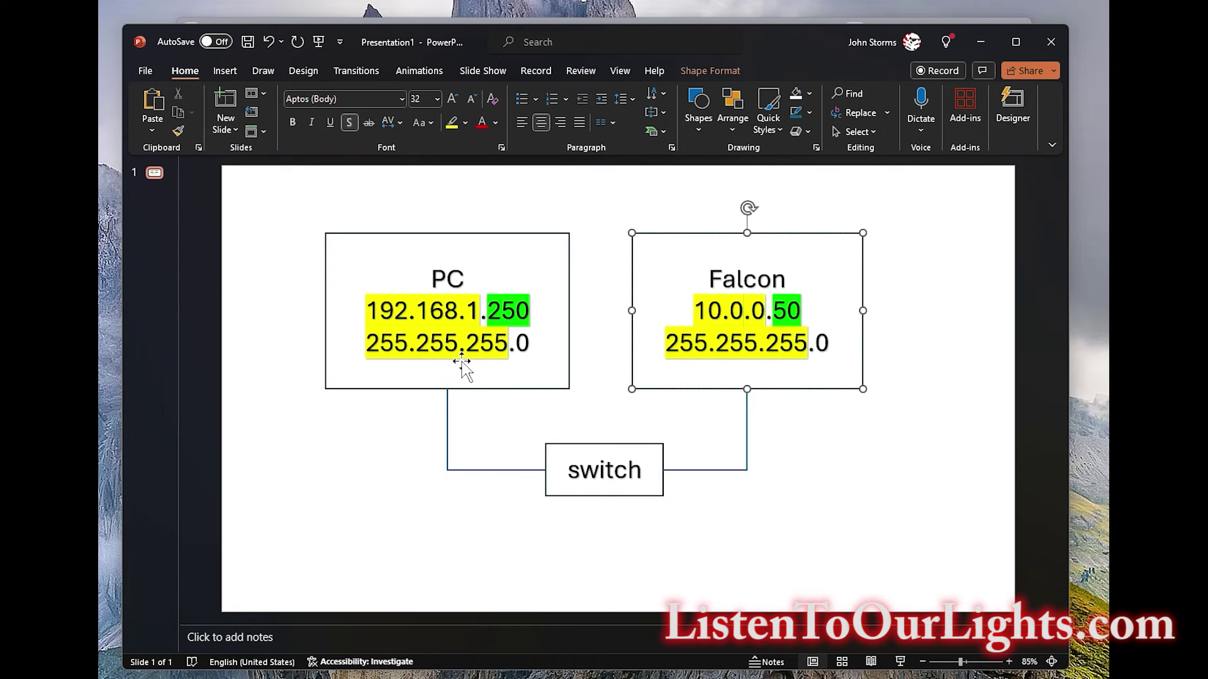
pyautogui.click(381, 315)
pyautogui.press('Home')
pyautogui.hotkey('shift', 'Right')
pyautogui.hotkey('shift', 'Right')
pyautogui.hotkey('shift', 'Right')
pyautogui.hotkey('shift', 'Right')
pyautogui.hotkey('shift', 'Right')
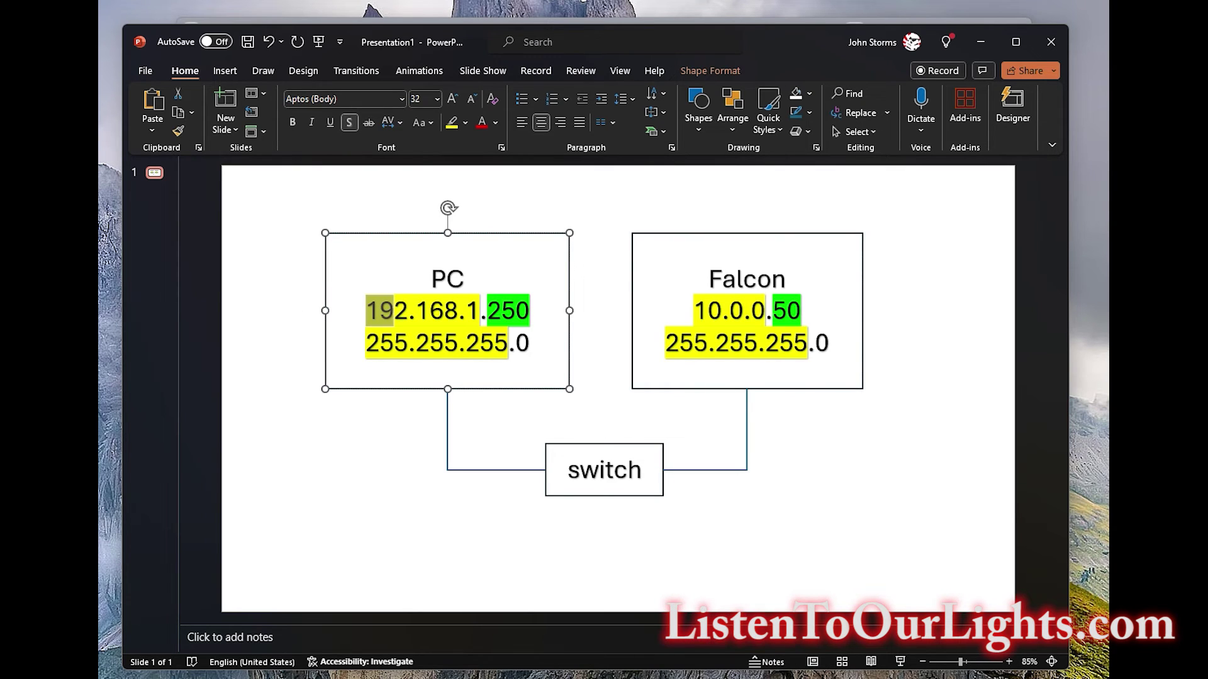
pyautogui.hotkey('shift', 'Right')
pyautogui.hotkey('shift', 'Right')
pyautogui.hotkey('shift', 'Right')
pyautogui.hotkey('shift', 'Right')
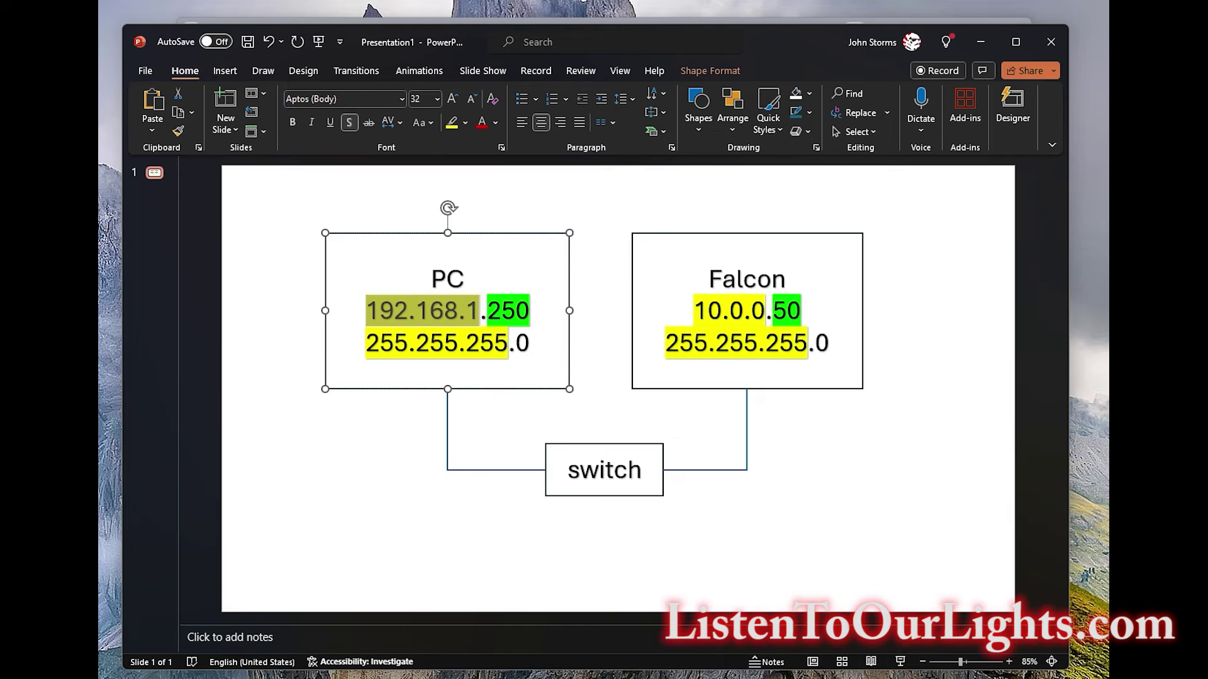
pyautogui.write('10.0.')
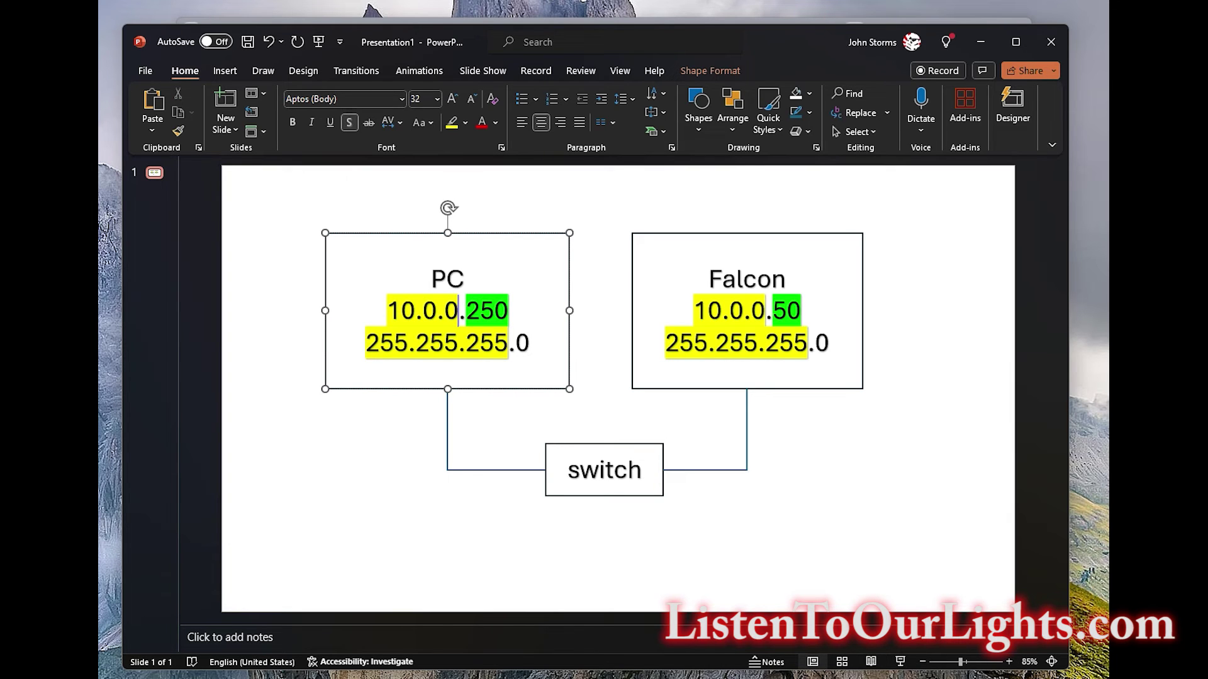
pyautogui.click(833, 506)
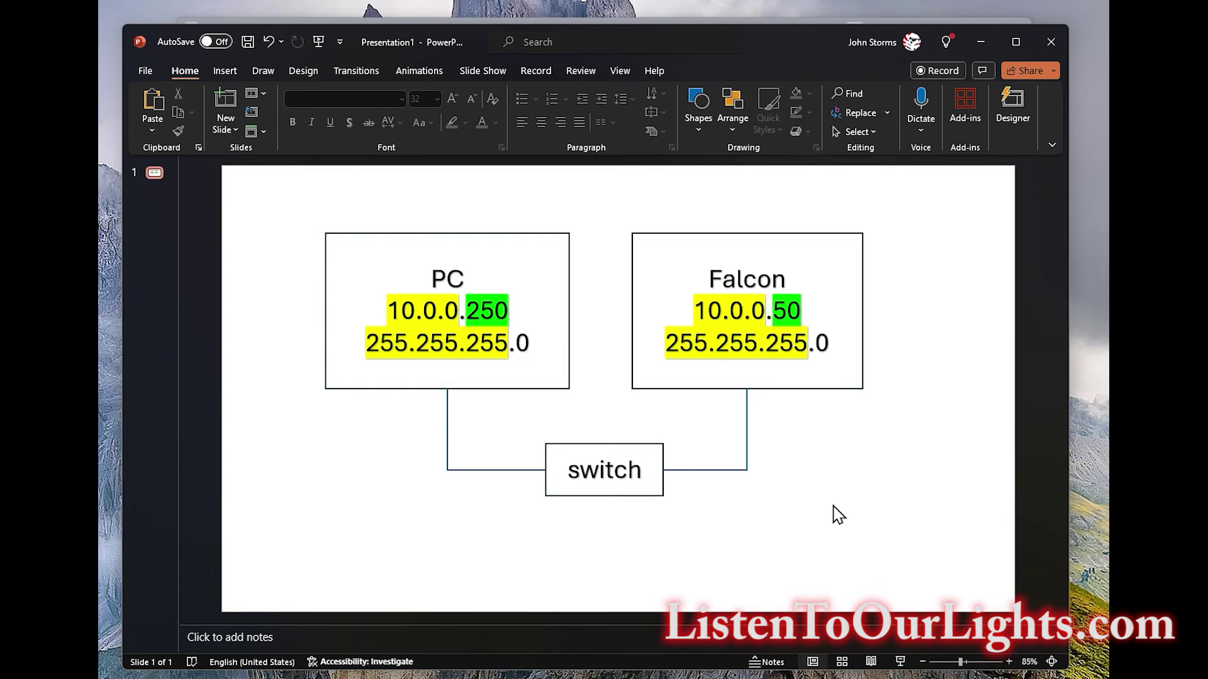
pyautogui.press('super+Tab')
# Load the Falcon F48V4 status page at 10.0.0.50 in Chrome and review it.
pyautogui.click(837, 514)
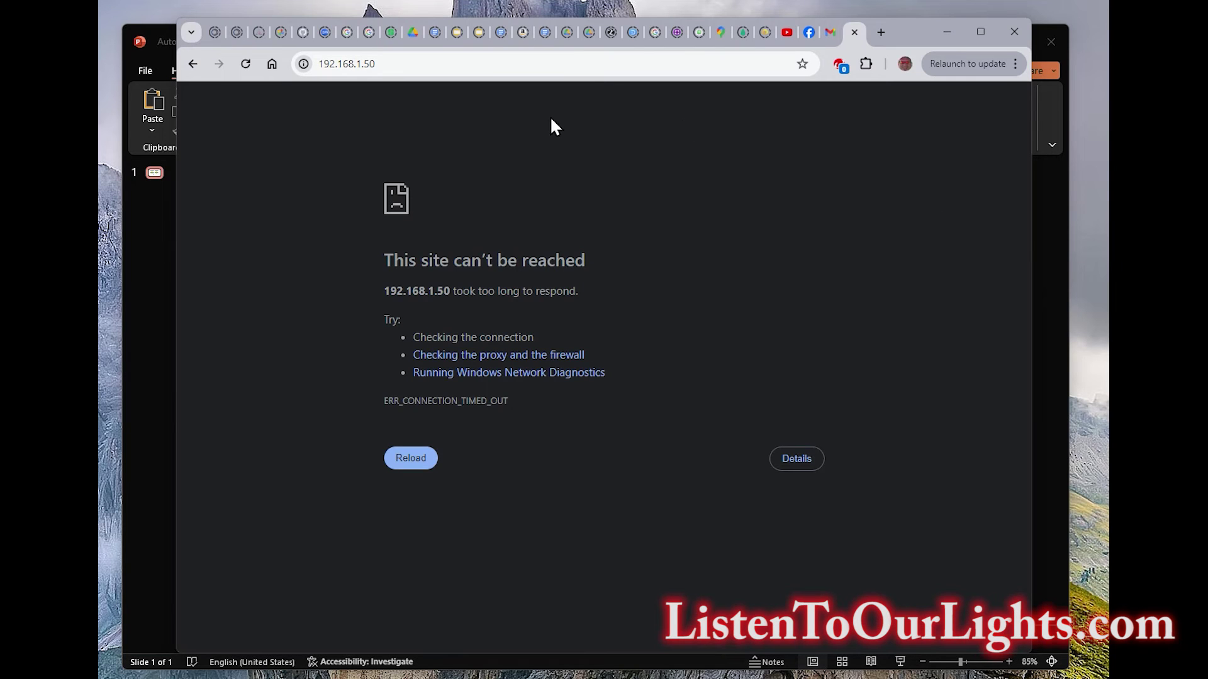
pyautogui.click(488, 65)
pyautogui.write('10.0.0.')
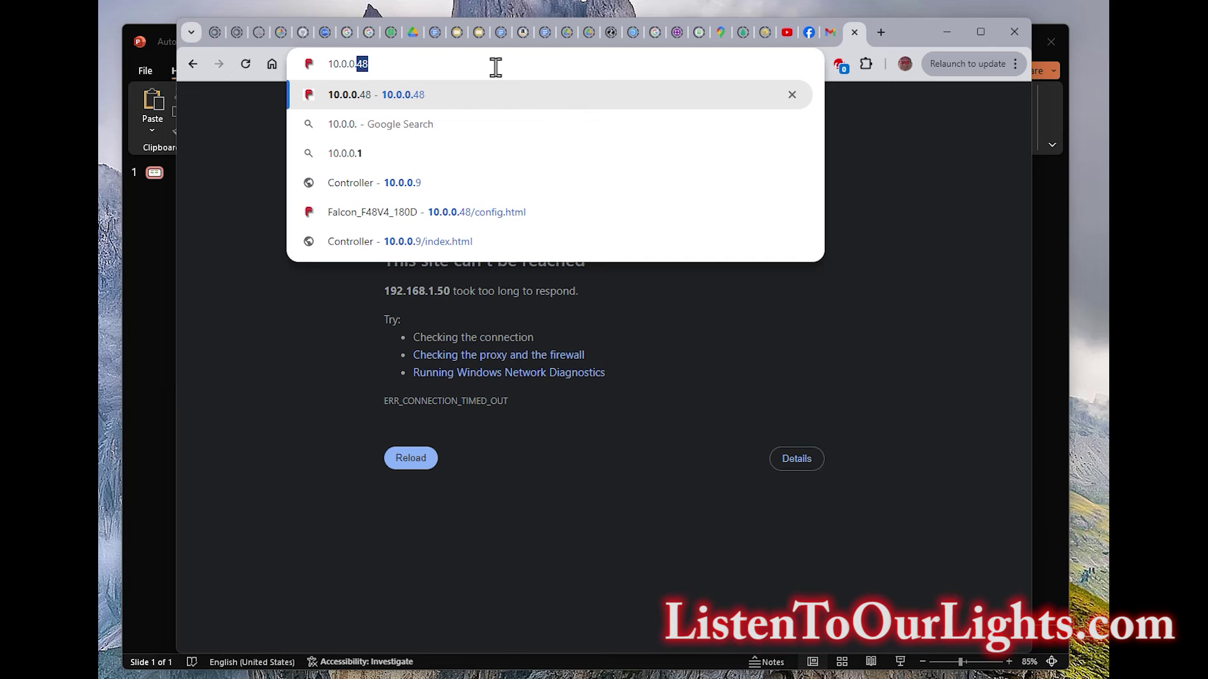
pyautogui.write('50')
pyautogui.press('Return')
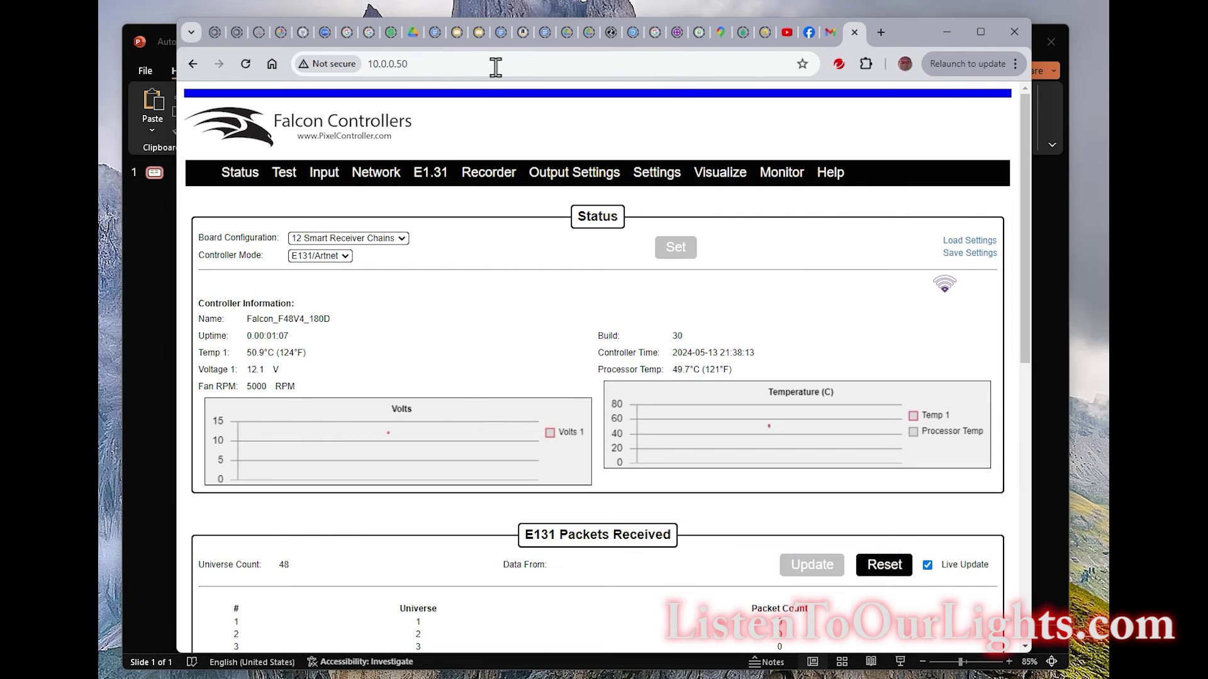
pyautogui.scroll(-10, 548, 377)
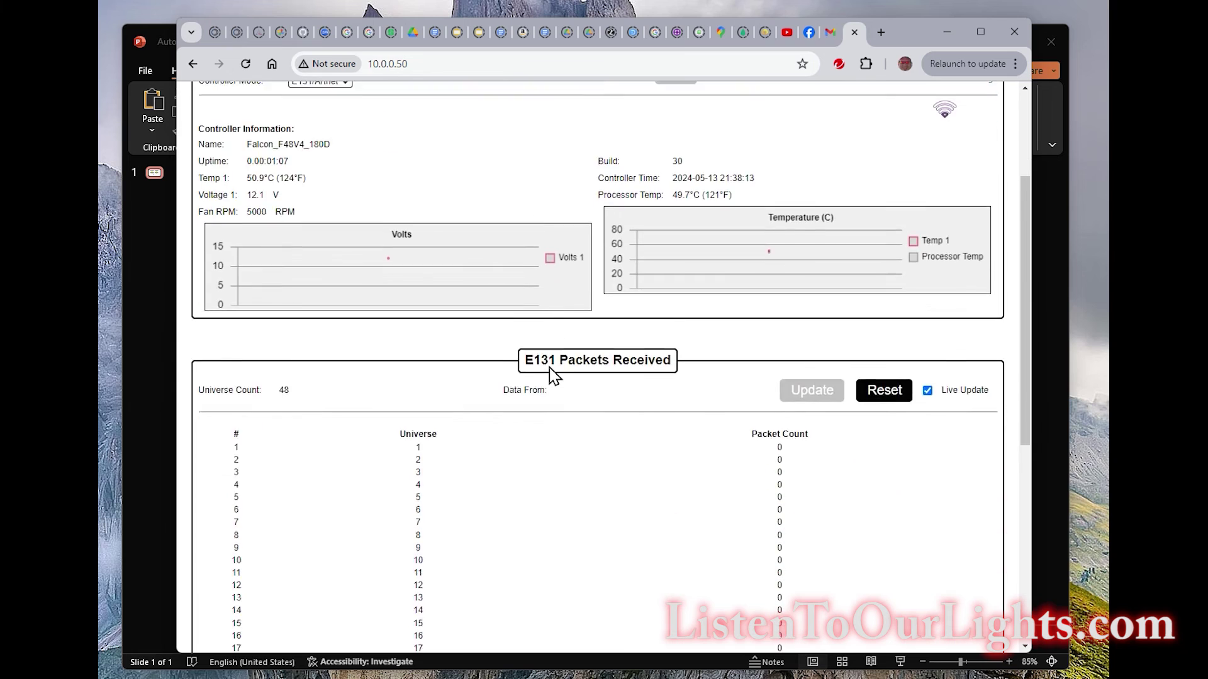
pyautogui.scroll(10, 566, 397)
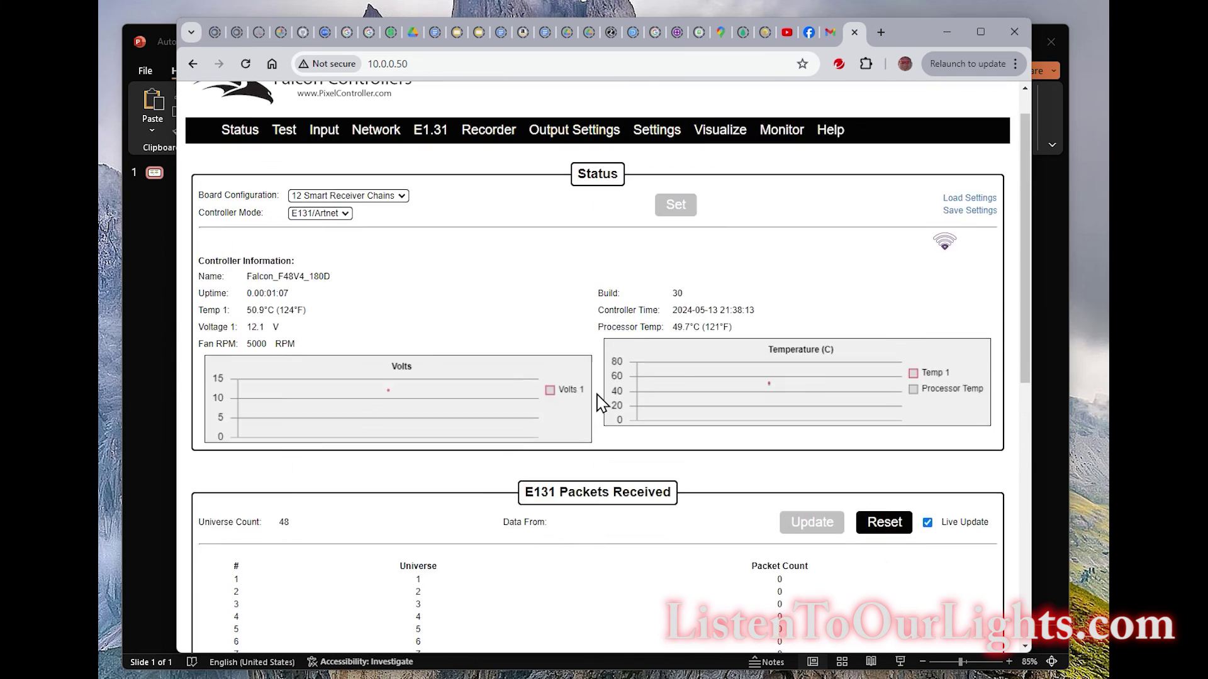